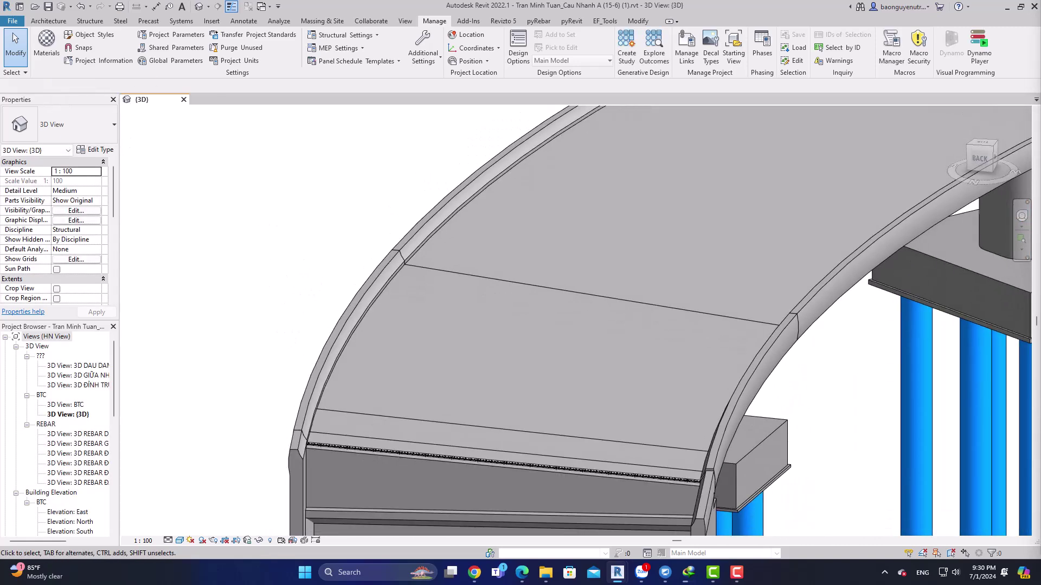
Arrange the Revit 3D view and the Dynamo railing graph side by side
key(alt+Tab)
key(super+Right)
click(93, 162)
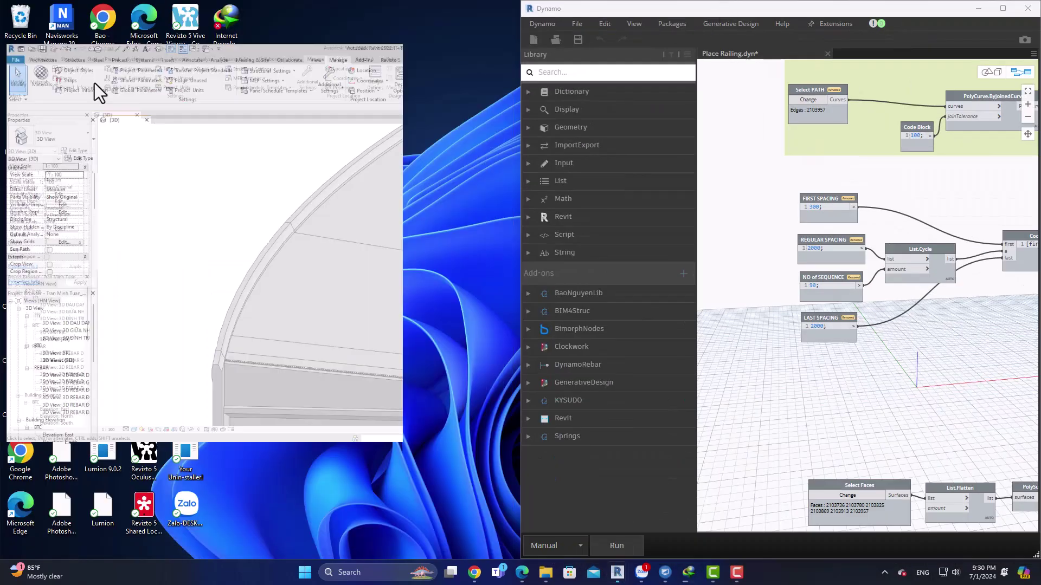
Pick the top face of the curved parapet segment for the Select Faces node and run the graph
shift+middle_drag(269, 352, 216, 302)
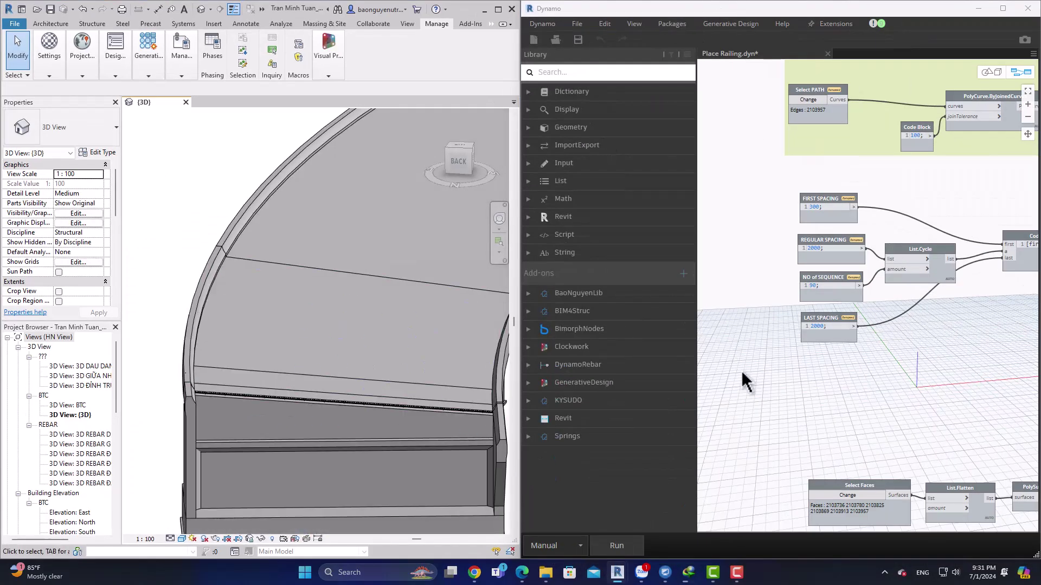
click(855, 497)
scroll(199, 274, up, 2)
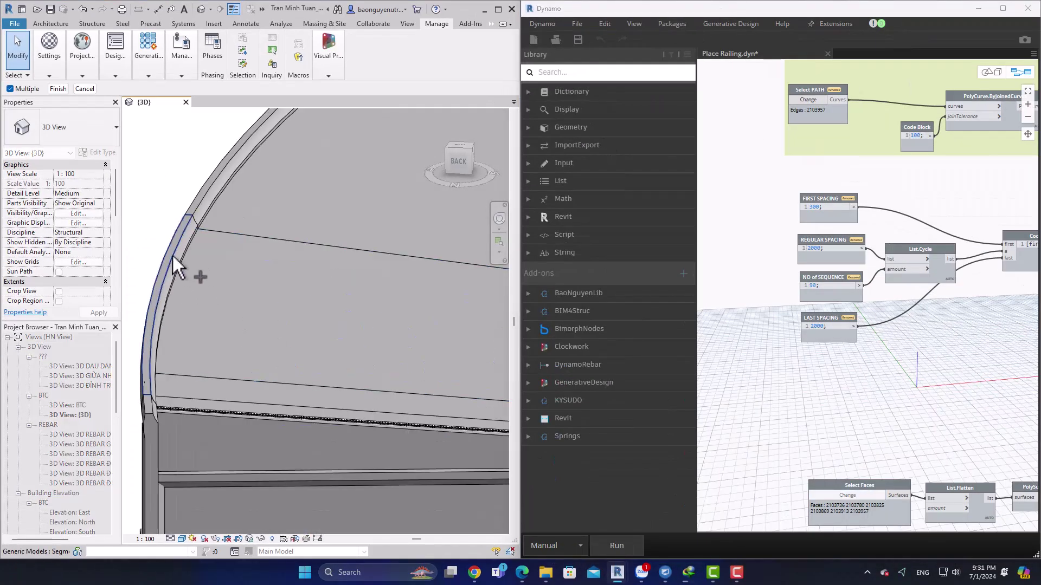
scroll(784, 333, down, 1)
click(58, 89)
scroll(776, 252, up, 4)
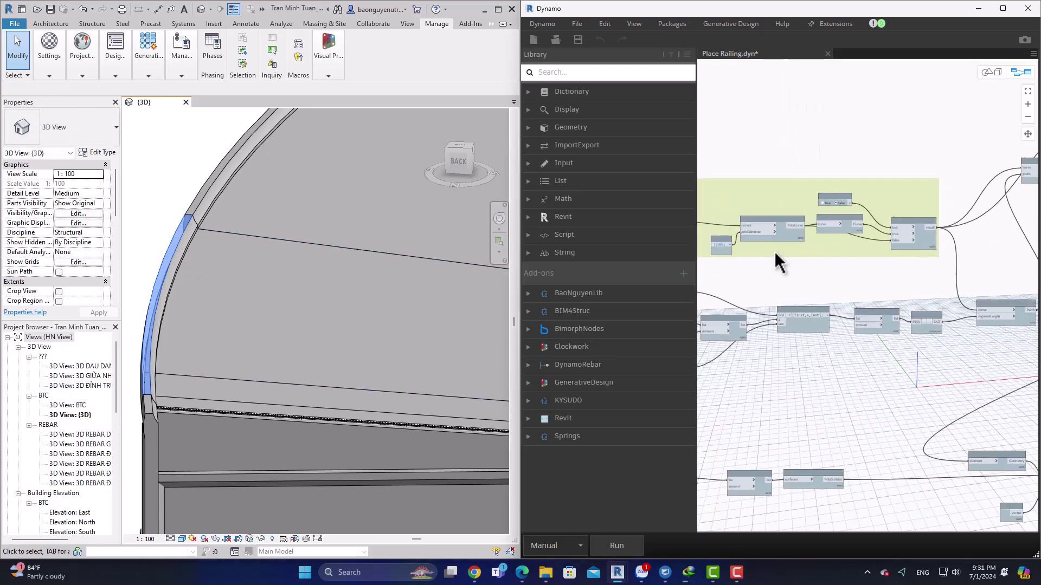
scroll(774, 251, down, 4)
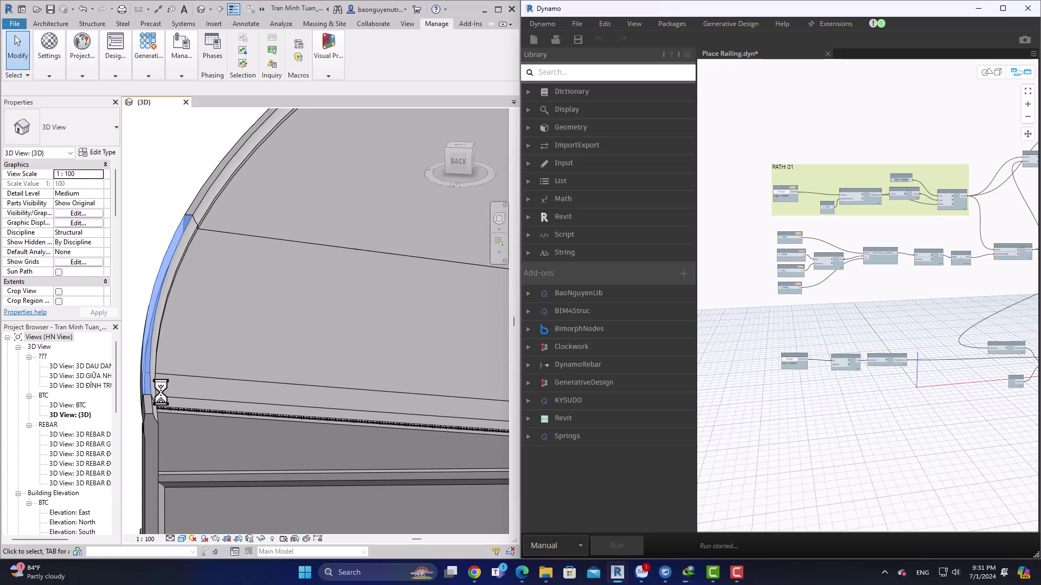
Check the railing's end posts, set FIRST SPACING to 100 and LAST SPACING to 1200, and rerun the graph
shift+middle_drag(209, 414, 413, 415)
click(308, 372)
scroll(738, 200, up, 5)
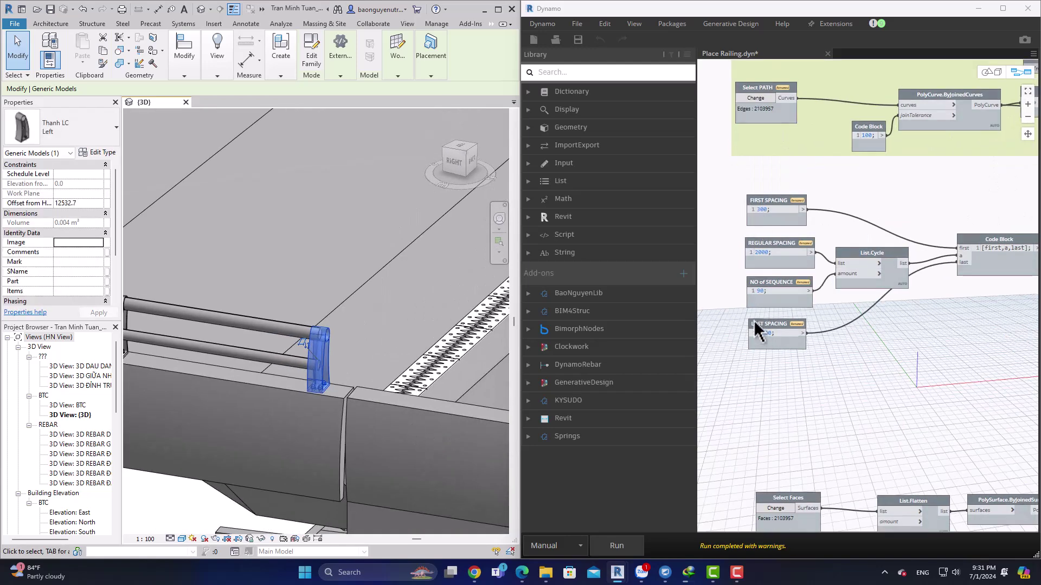
scroll(756, 330, up, 1)
shift+middle_drag(465, 372, 499, 349)
scroll(242, 298, down, 3)
scroll(487, 412, up, 4)
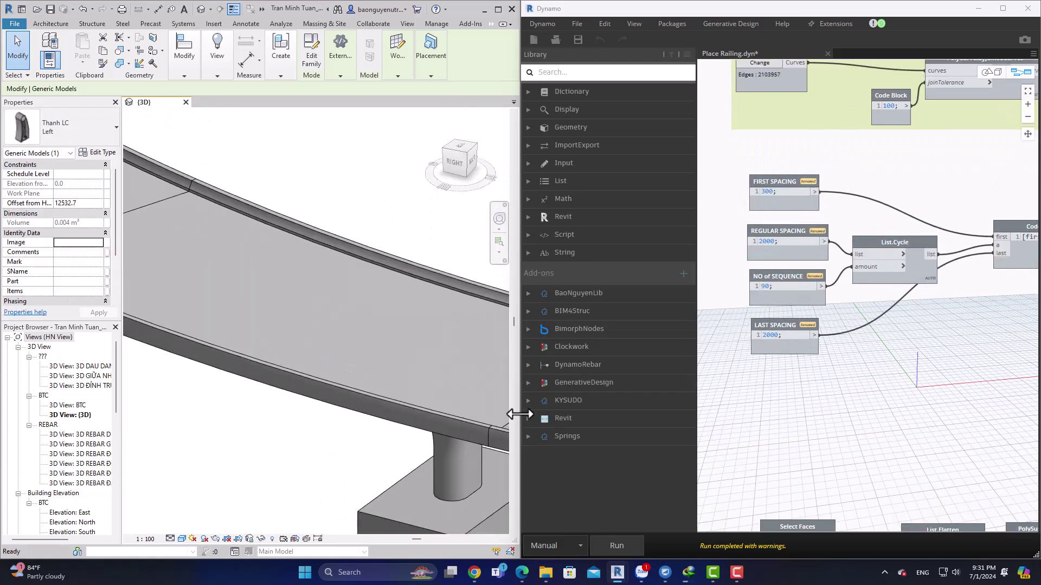
scroll(317, 350, down, 3)
scroll(366, 366, up, 5)
scroll(765, 344, up, 2)
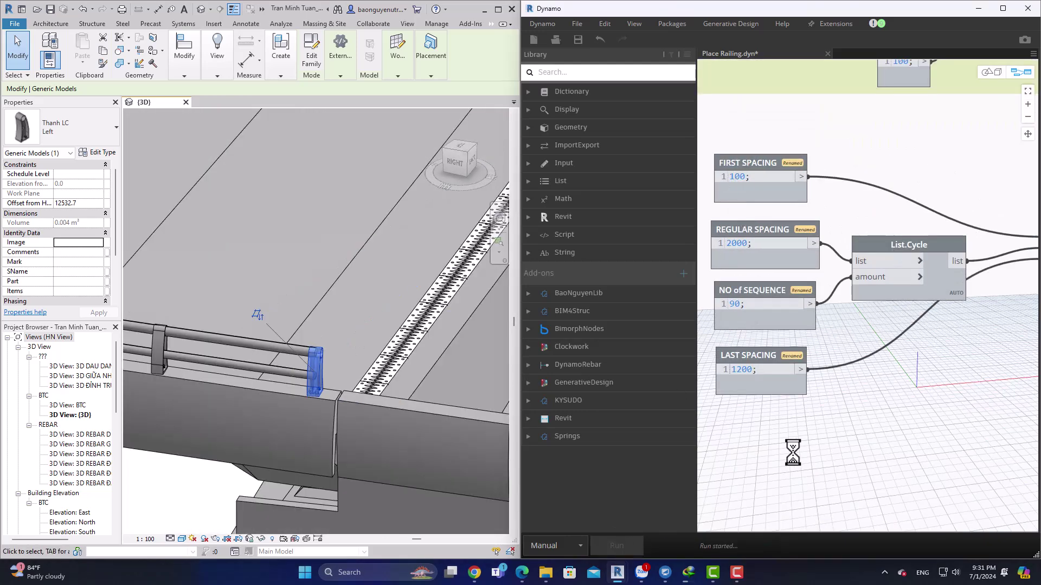
Set FIRST SPACING to 150 and rerun the graph to reposition the first post
middle_drag(293, 413, 425, 441)
scroll(434, 458, up, 2)
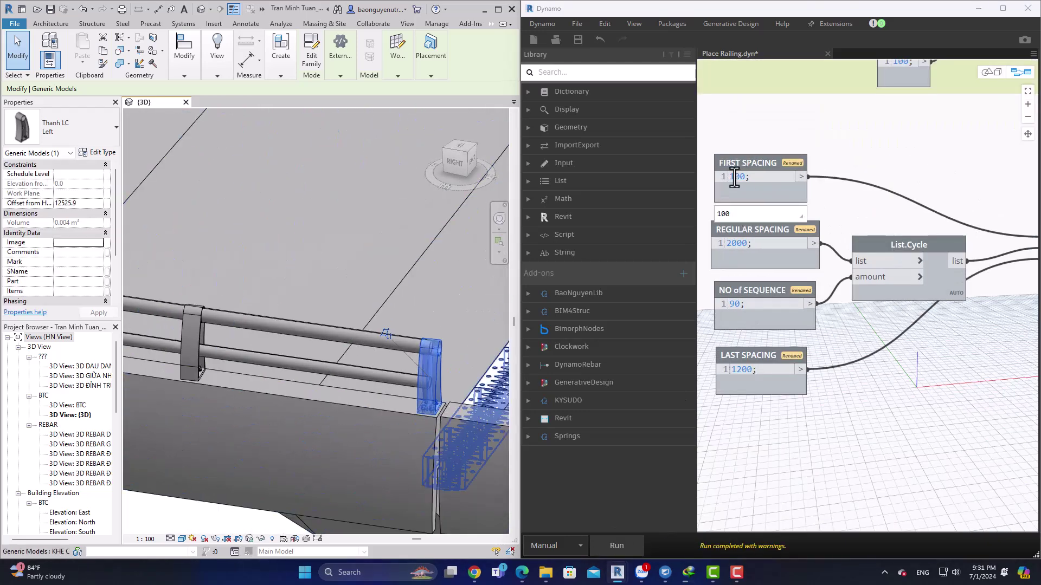
drag(734, 177, 727, 180)
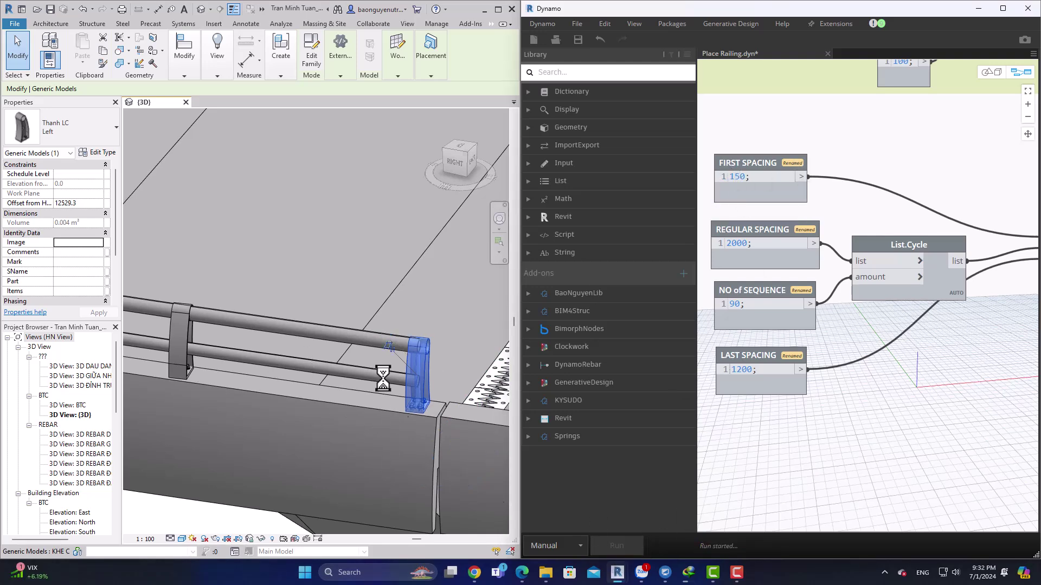
Inspect the far end of the railing, set NO of SEQUENCE to 10, and rerun the graph
shift+middle_drag(383, 378, 285, 333)
click(216, 411)
scroll(379, 206, down, 3)
scroll(344, 352, up, 4)
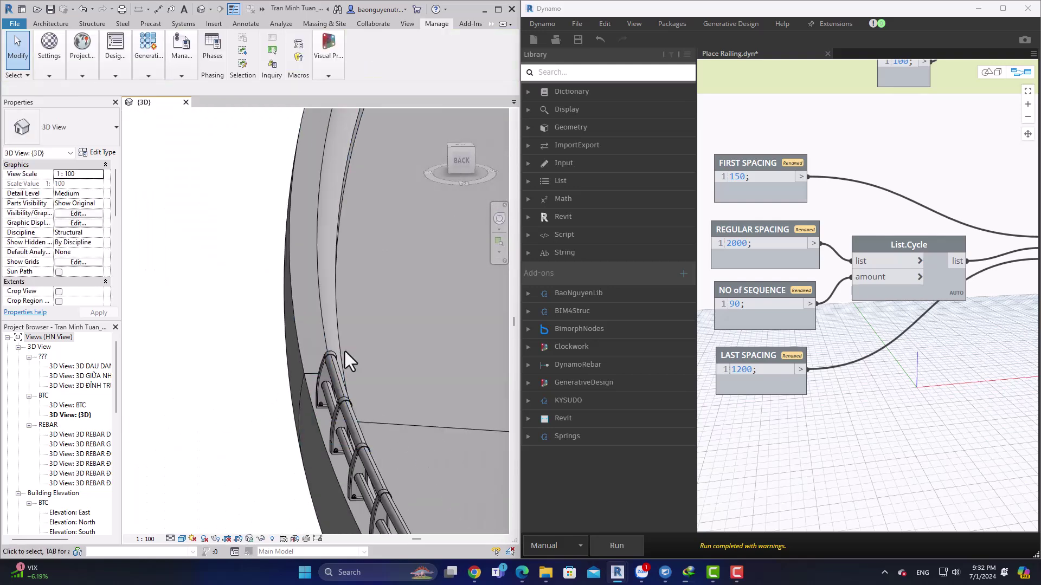
click(333, 418)
shift+middle_drag(333, 419, 401, 464)
scroll(402, 464, down, 5)
click(184, 258)
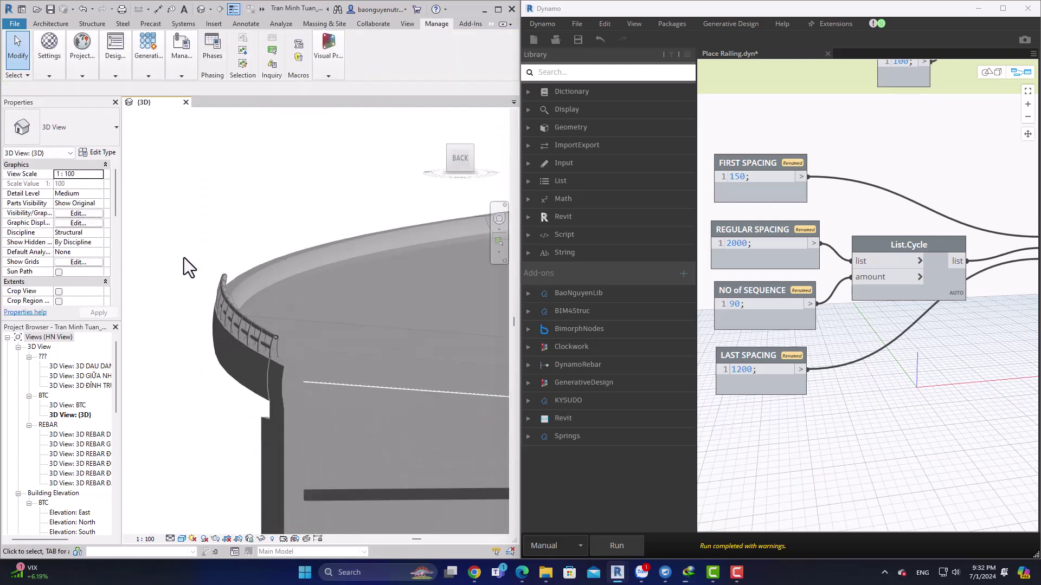
shift+middle_drag(184, 258, 305, 390)
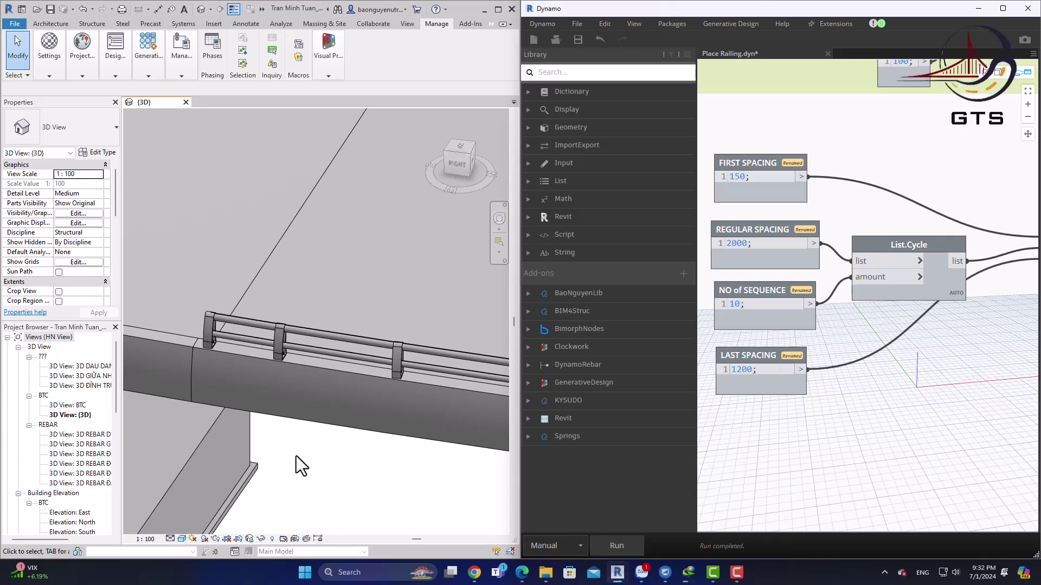
Set LAST SPACING to 1300 and rerun the graph to move the railing's end post
shift+middle_drag(296, 457, 499, 447)
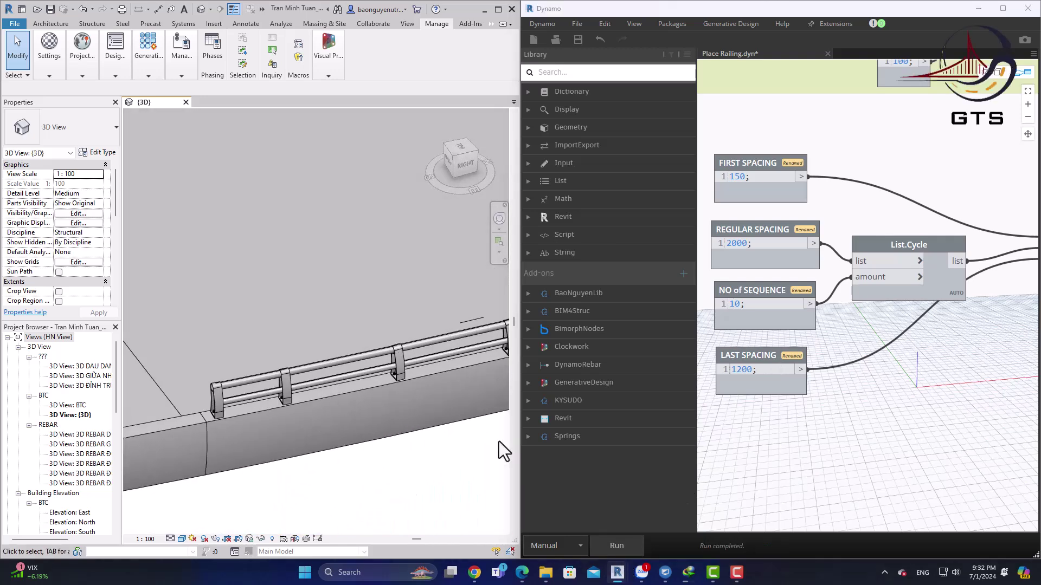
click(737, 371)
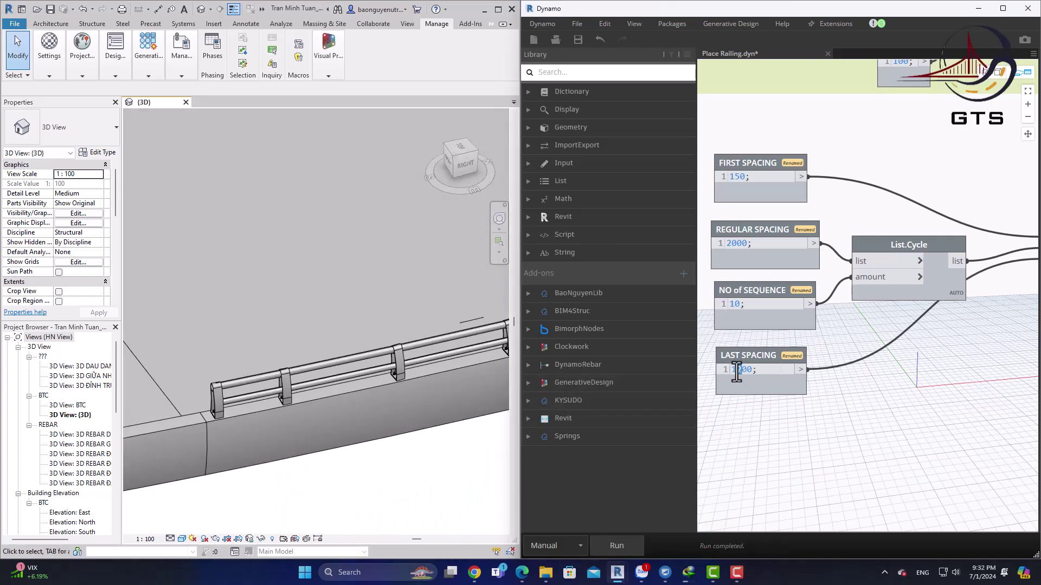
scroll(206, 424, up, 5)
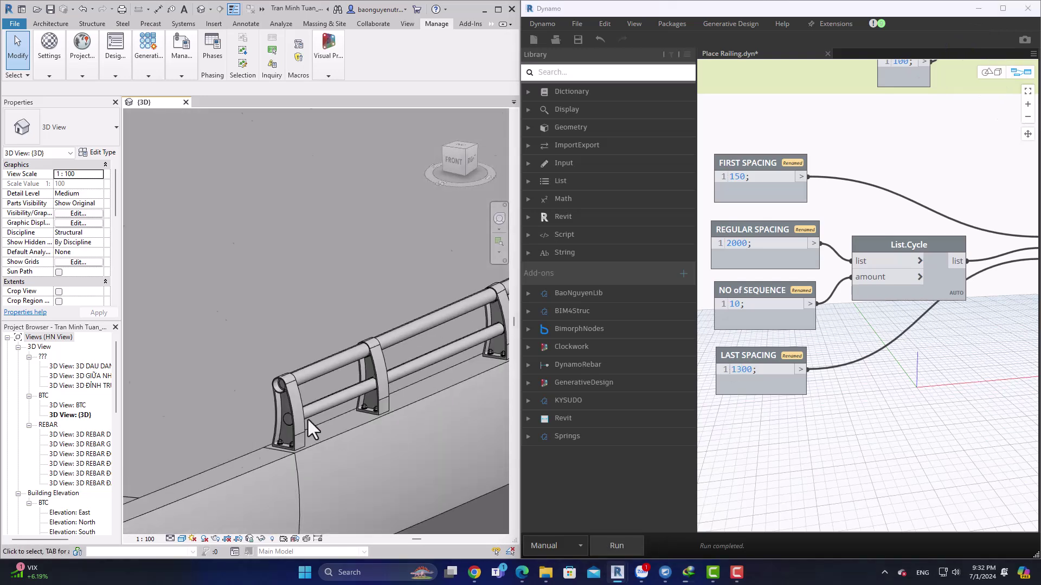
Set NO of SEQUENCE to 9 and insert 1500 before last in the spacing list Code Block
click(308, 420)
shift+middle_drag(308, 419, 680, 331)
double_click(731, 303)
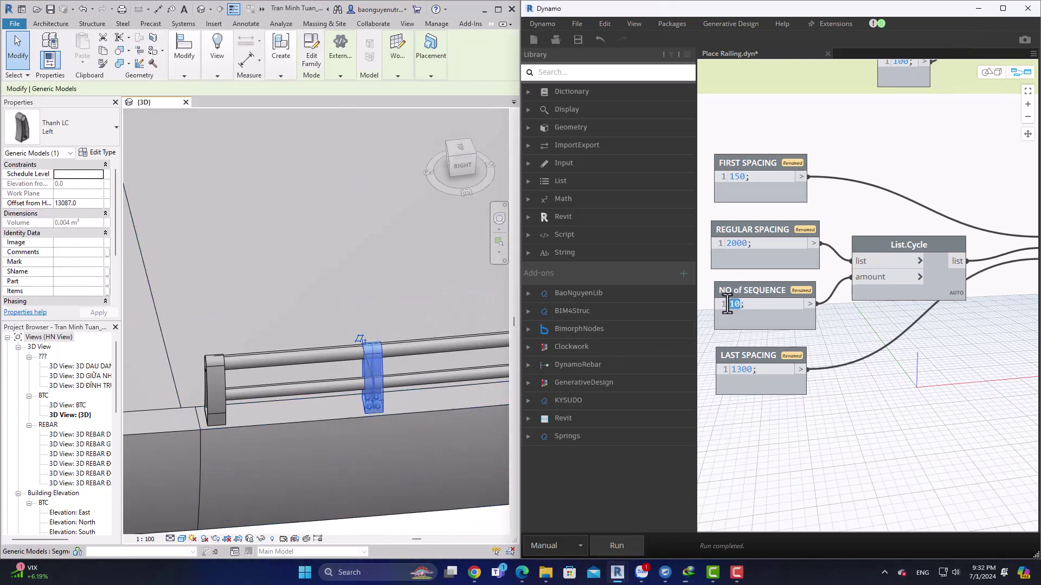
scroll(782, 410, down, 4)
scroll(791, 324, up, 7)
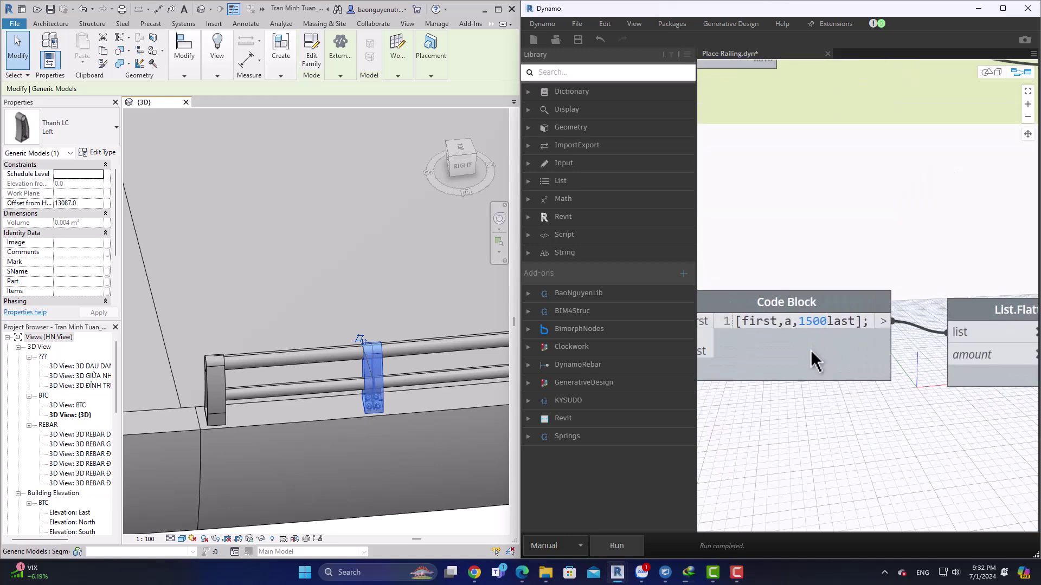
shift+middle_drag(401, 433, 444, 423)
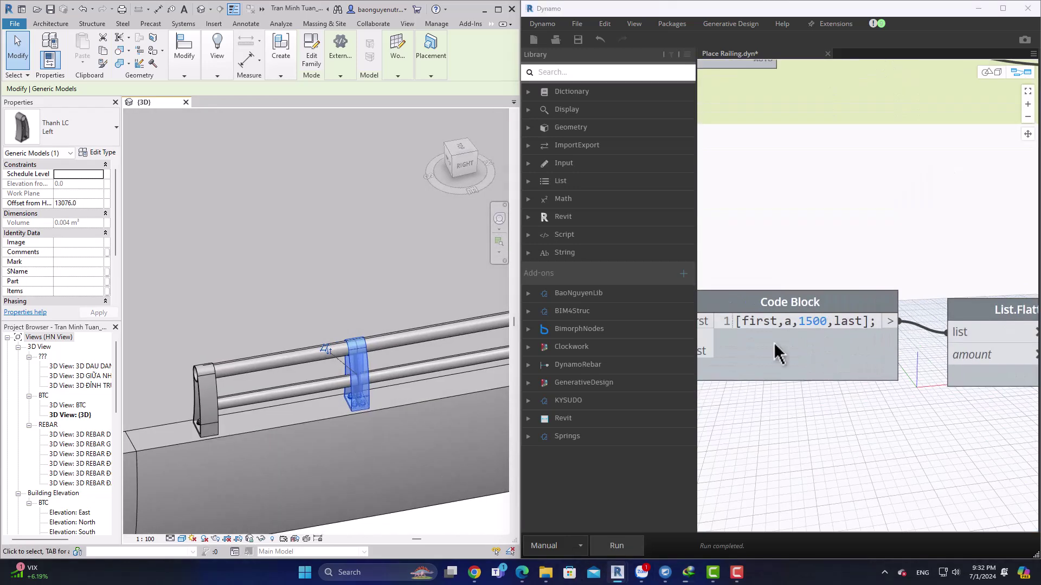
Tune LAST SPACING through 1500 and 1700 to 1900, rerunning the graph as the end post approaches the segment joint
scroll(770, 407, down, 3)
middle_drag(770, 407, 984, 387)
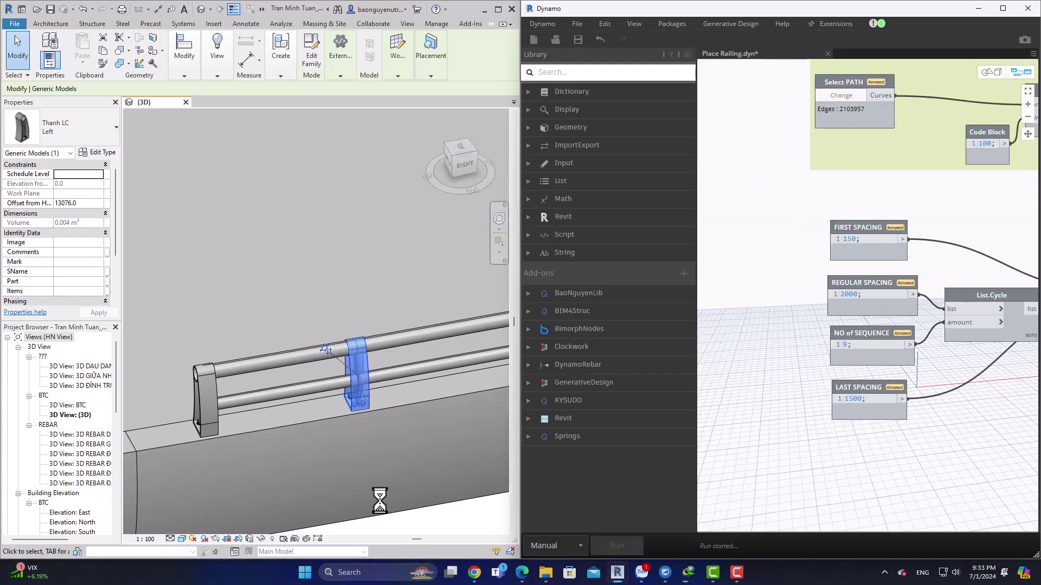
scroll(434, 457, up, 3)
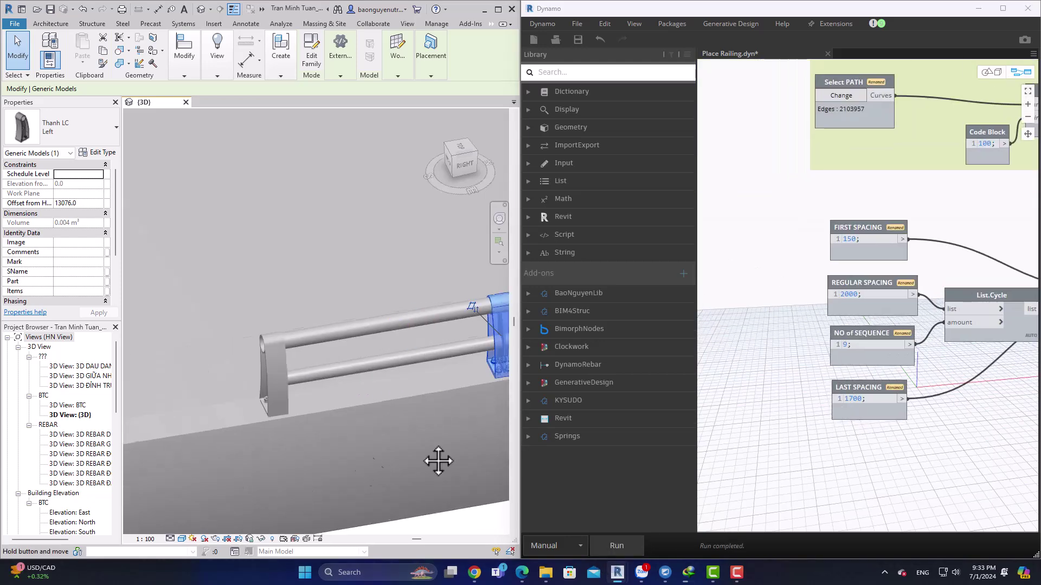
shift+middle_drag(434, 458, 405, 448)
click(849, 399)
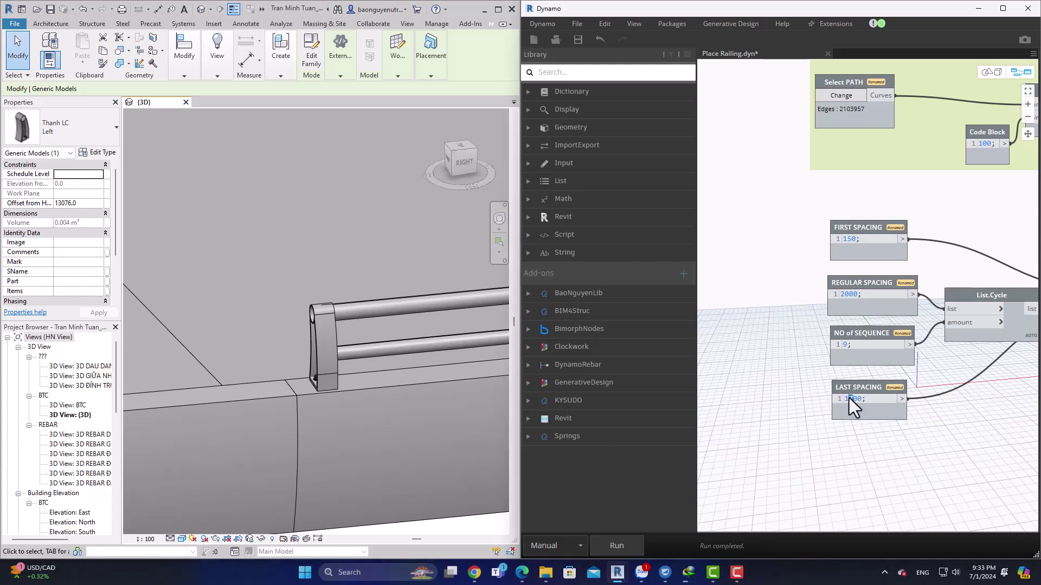
click(621, 544)
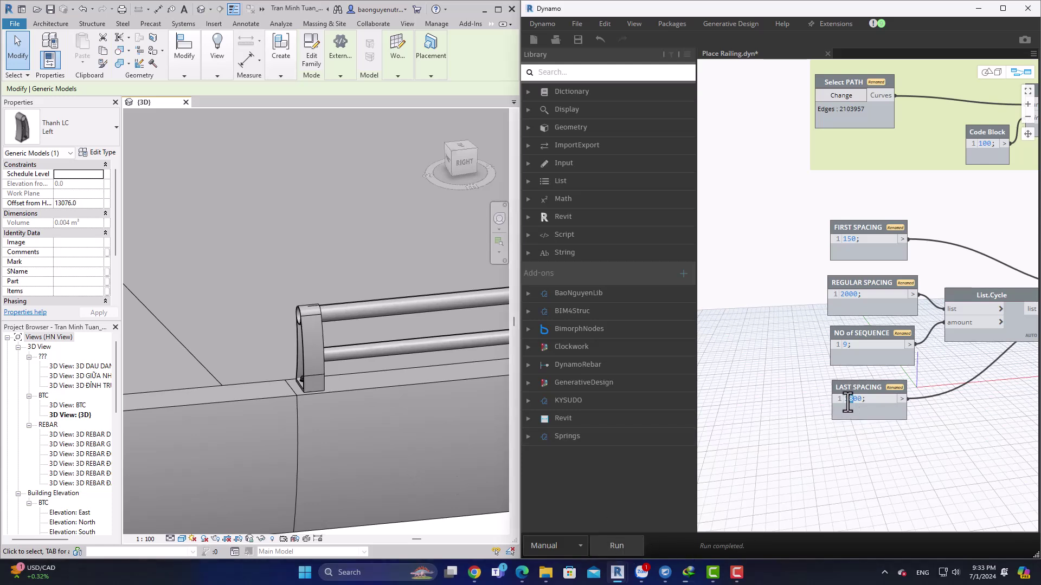
shift+middle_drag(411, 487, 457, 441)
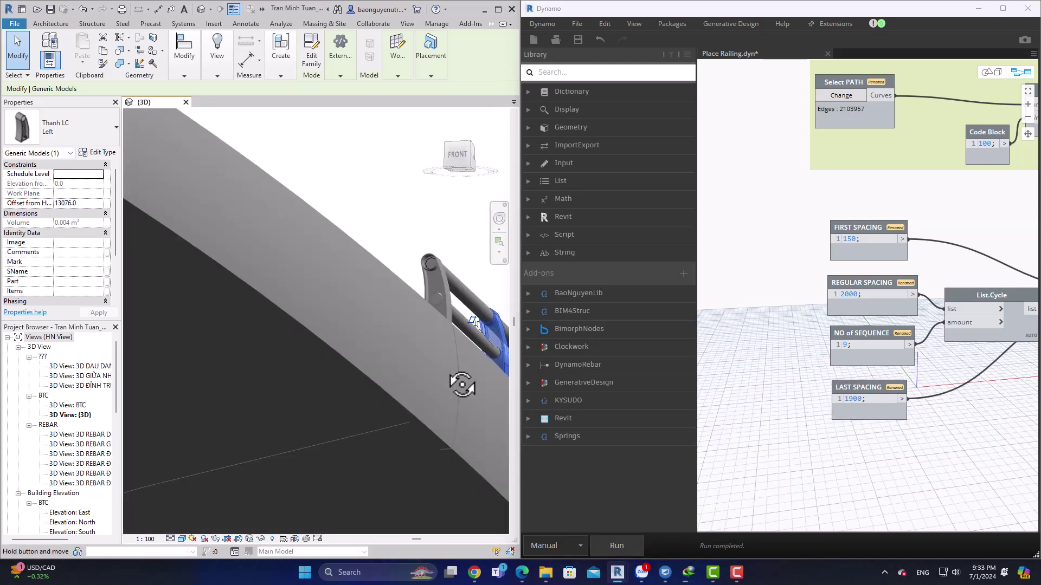
Pick the top edge of the opposite parapet segment as the curve for the Select PATH node
key(Escape)
scroll(414, 302, down, 3)
shift+middle_drag(413, 302, 384, 341)
middle_drag(446, 358, 465, 328)
click(841, 95)
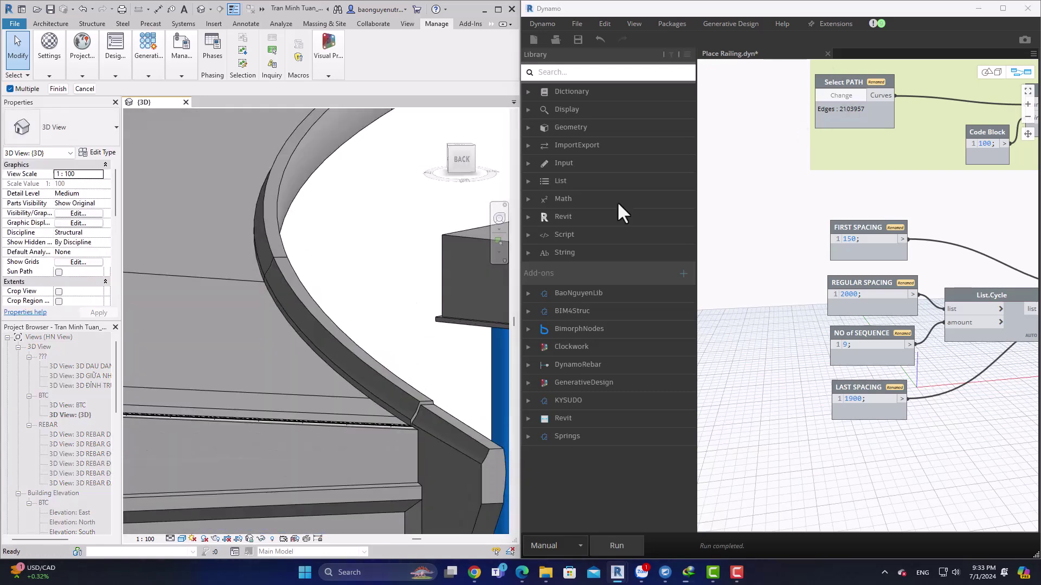
scroll(866, 269, down, 2)
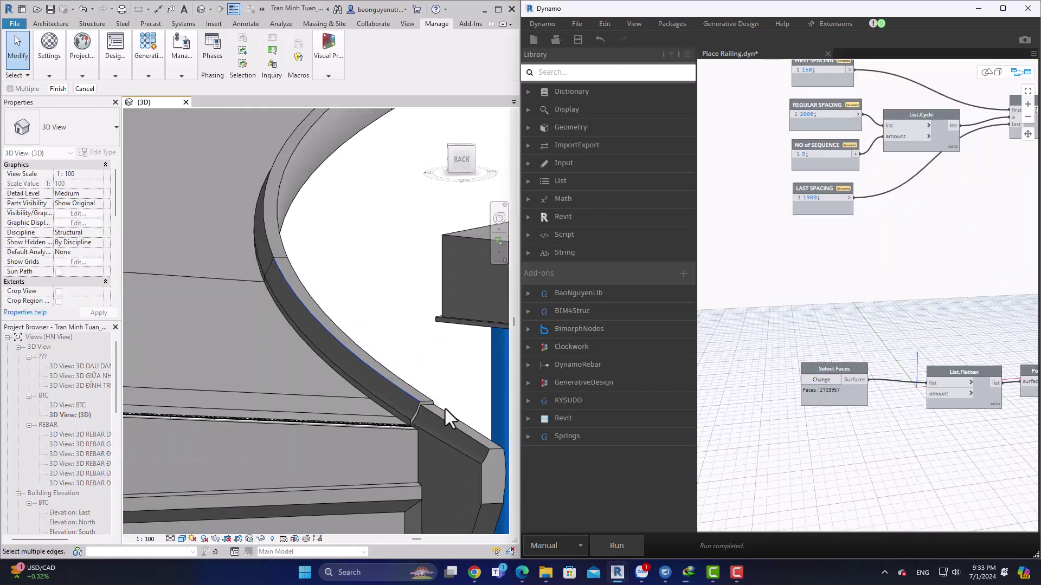
scroll(403, 376, up, 3)
click(58, 88)
Pick the top face of the opposite parapet segment for the Select Faces node
click(821, 379)
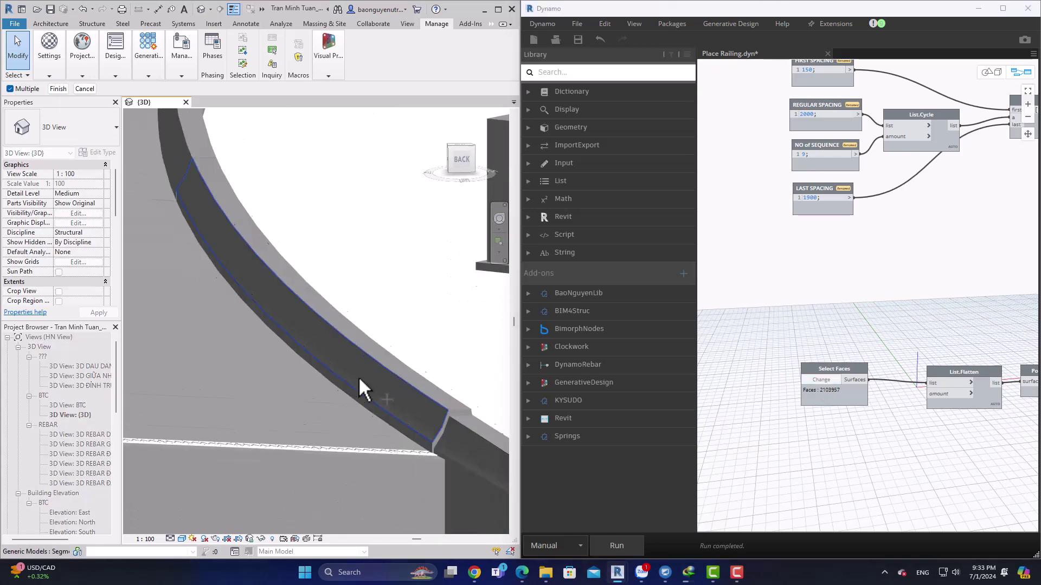
shift+middle_drag(360, 388, 252, 187)
key(Return)
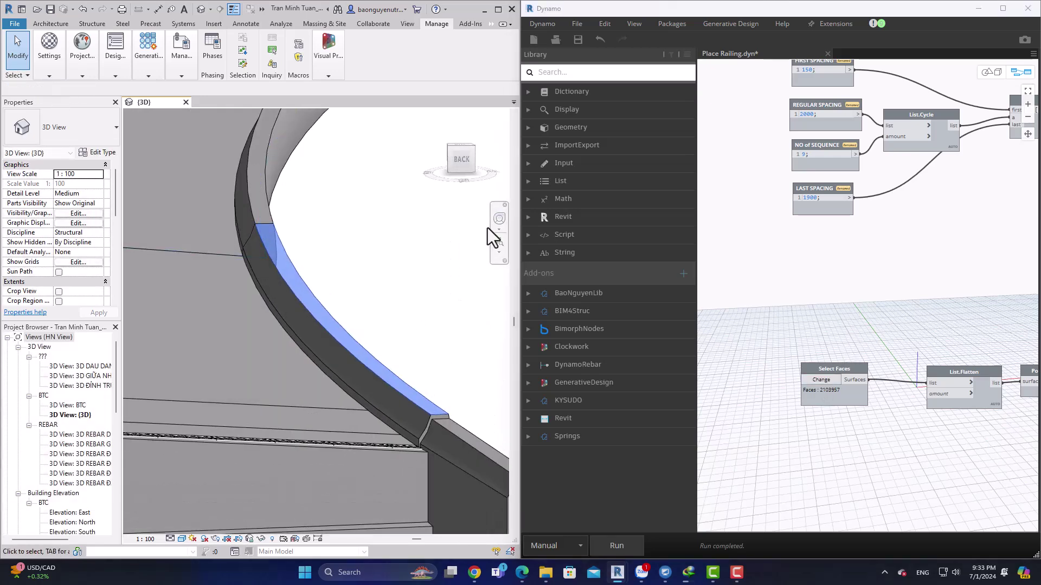
Set the post's Family Types node to Thanh LC:Right and run the graph
scroll(731, 322, down, 6)
scroll(747, 340, up, 5)
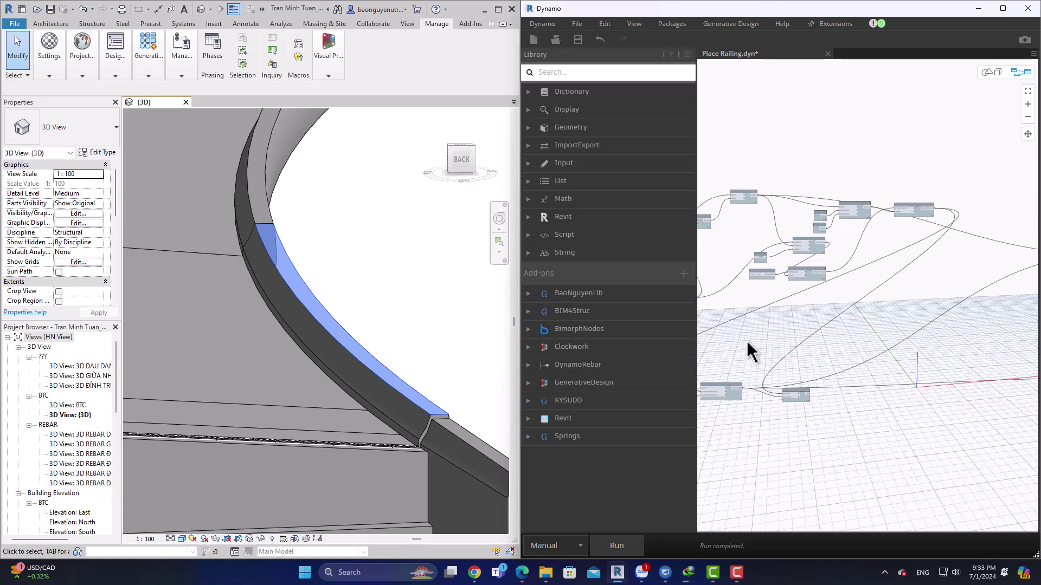
click(764, 263)
click(788, 337)
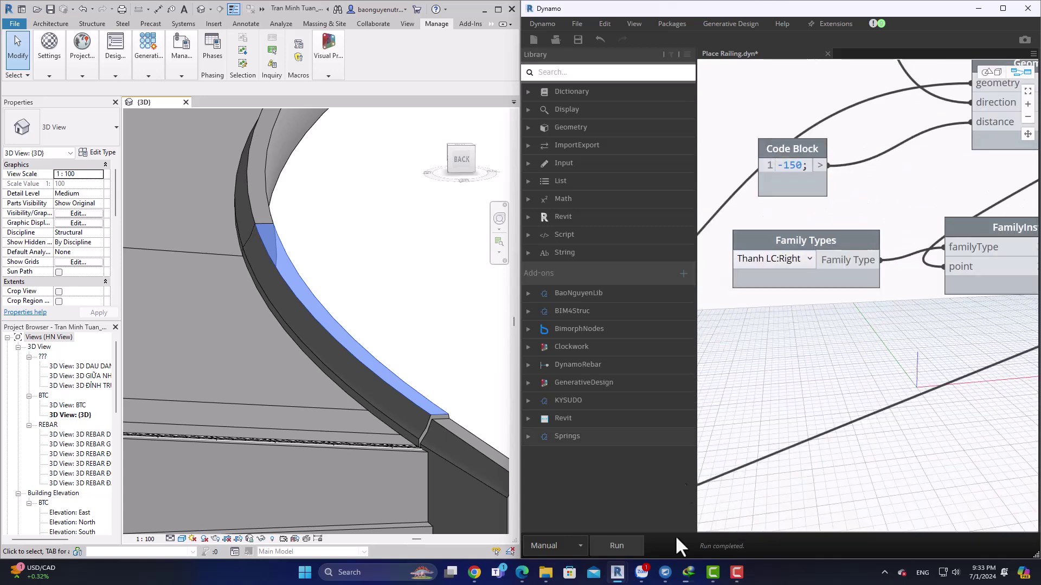
Reselect the opposite parapet segment's edge as the Select PATH curve
scroll(820, 378, down, 6)
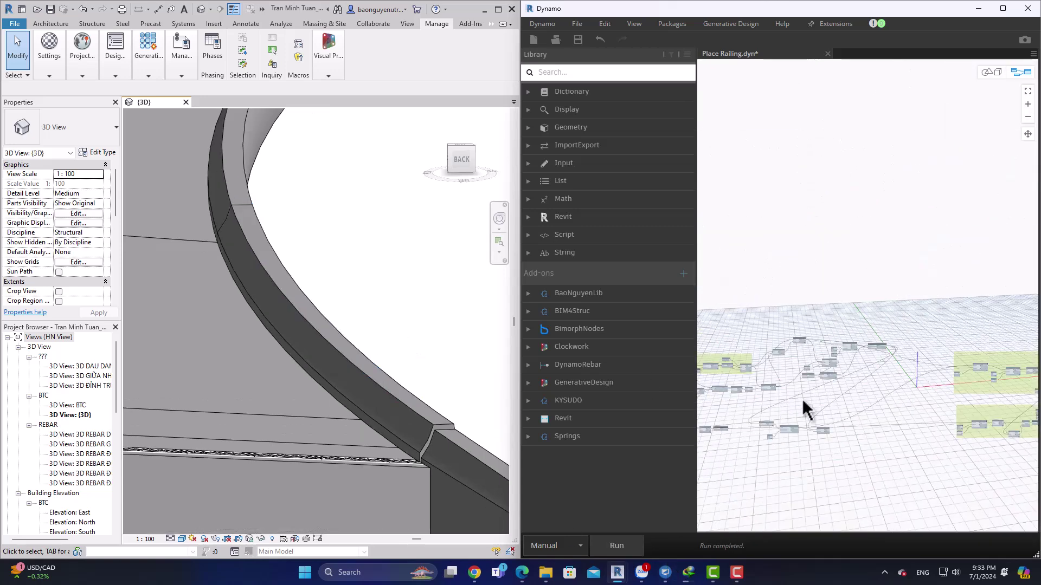
scroll(438, 347, down, 3)
scroll(336, 379, down, 5)
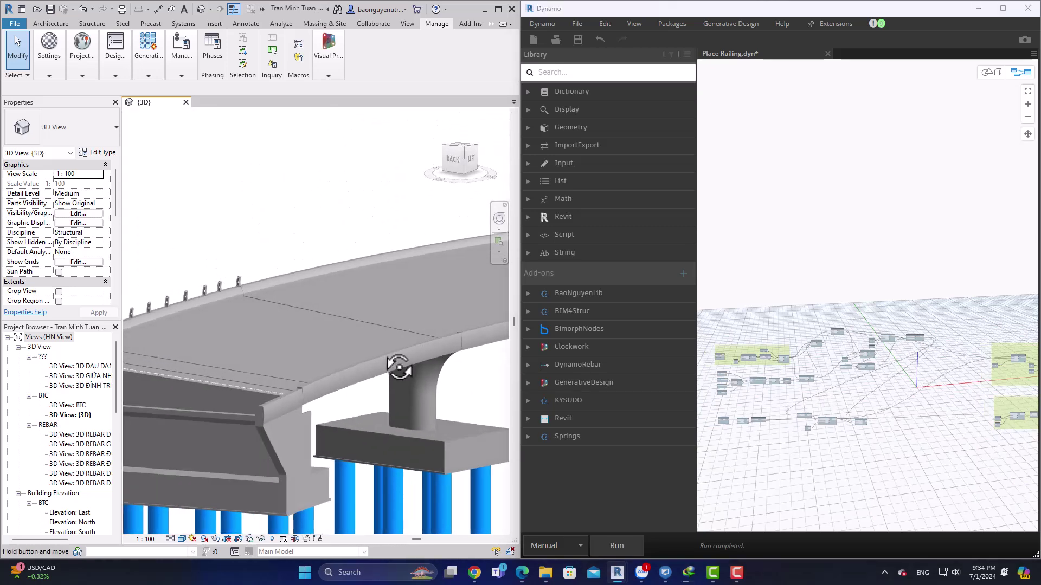
scroll(712, 391, up, 5)
scroll(786, 162, up, 3)
click(786, 152)
scroll(319, 382, up, 5)
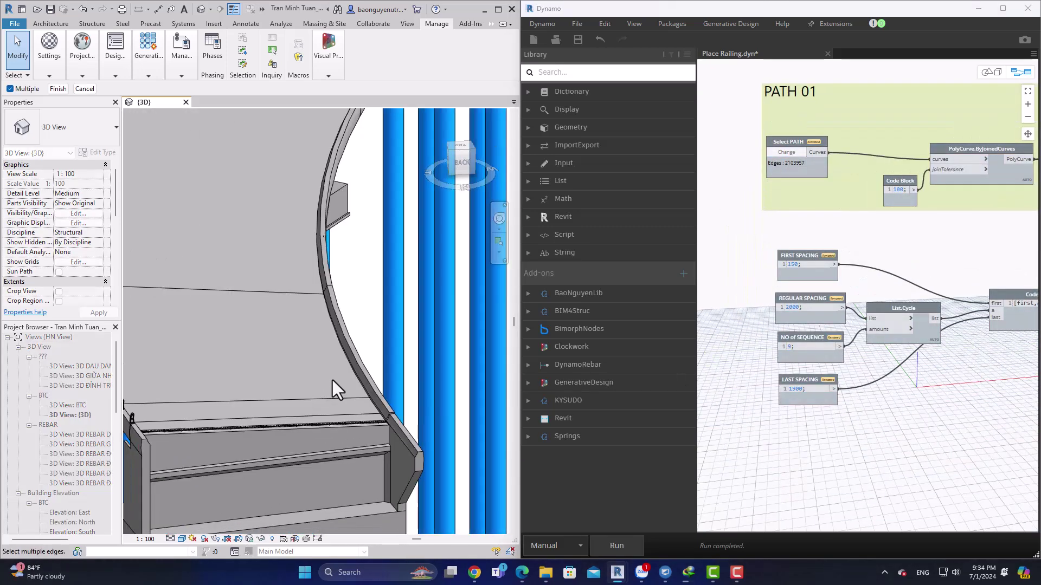
Pick the top face of the parapet segment again for the Select Faces node and run the graph
middle_drag(758, 483, 741, 309)
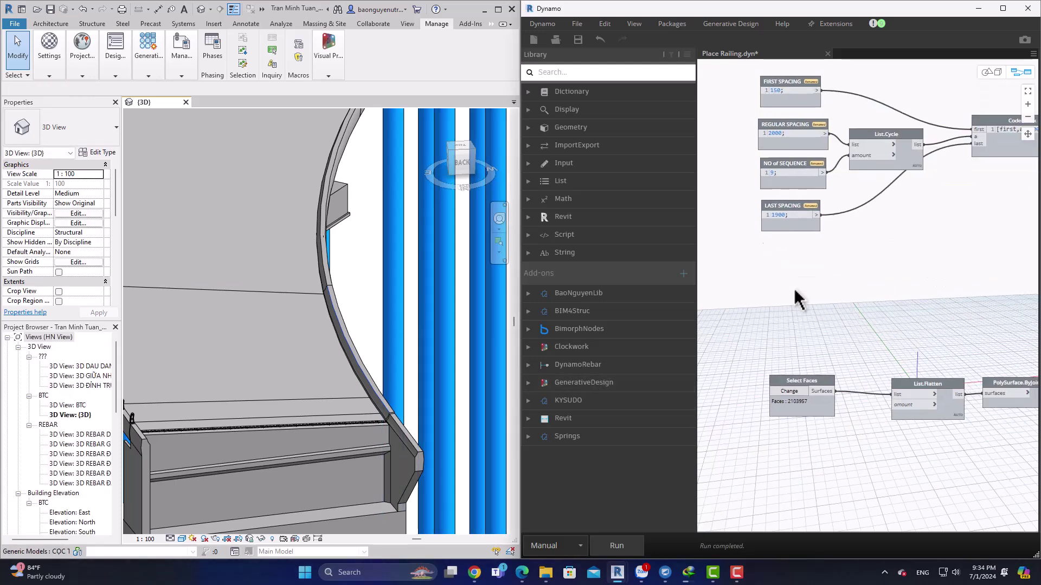
scroll(368, 353, up, 4)
click(348, 359)
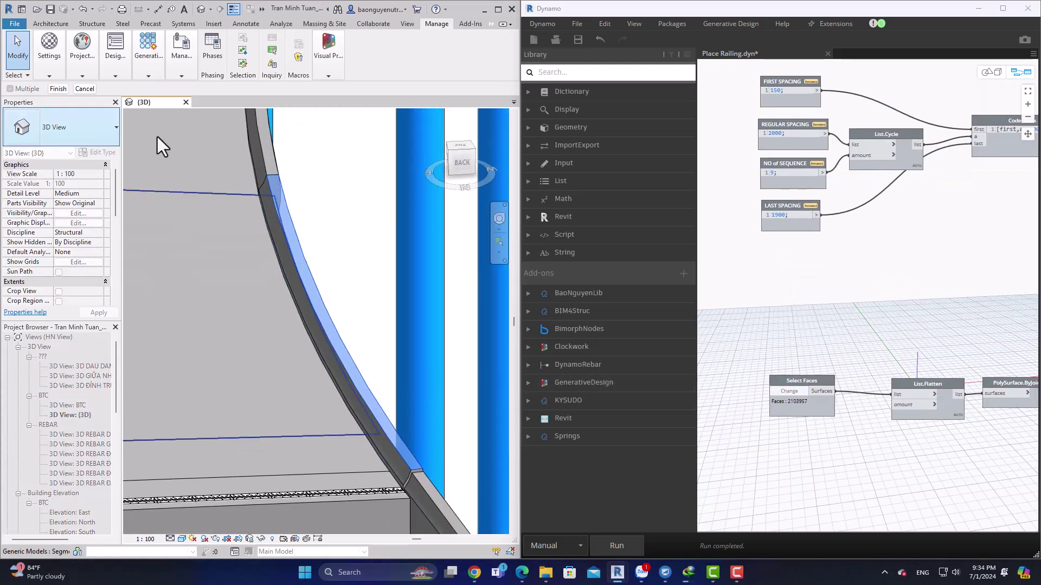
click(58, 89)
click(617, 546)
Set the post's Family Types node to Thanh LC_02:Right, run the graph and check an end post
shift+middle_drag(389, 419, 374, 387)
scroll(839, 349, down, 5)
scroll(853, 279, up, 5)
click(800, 260)
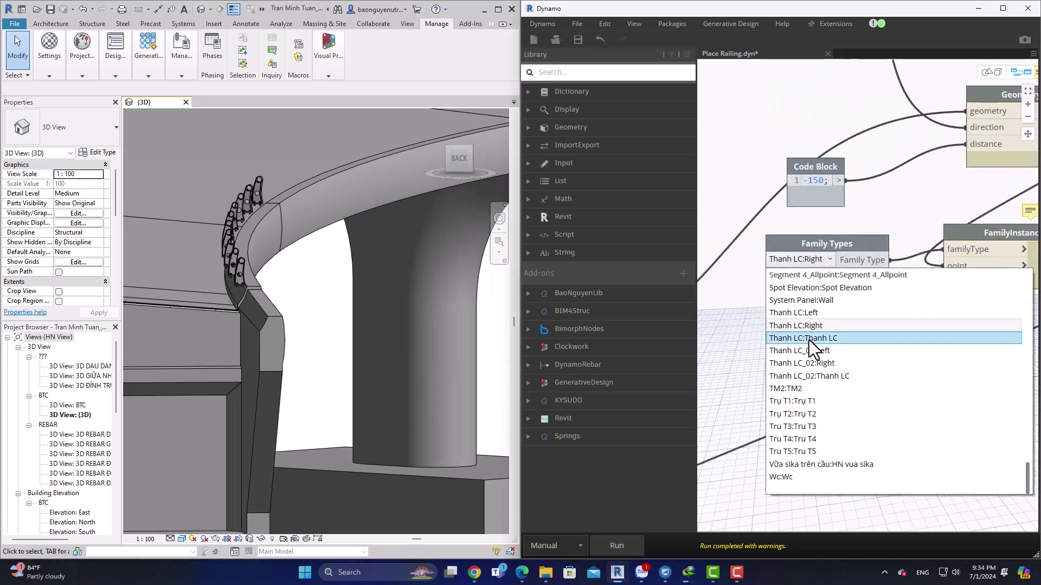
click(823, 362)
shift+middle_drag(239, 275, 379, 385)
click(328, 259)
Set the Code Block for the post's Geometry.Translate distance to 150 and run the graph
shift+middle_drag(327, 258, 412, 325)
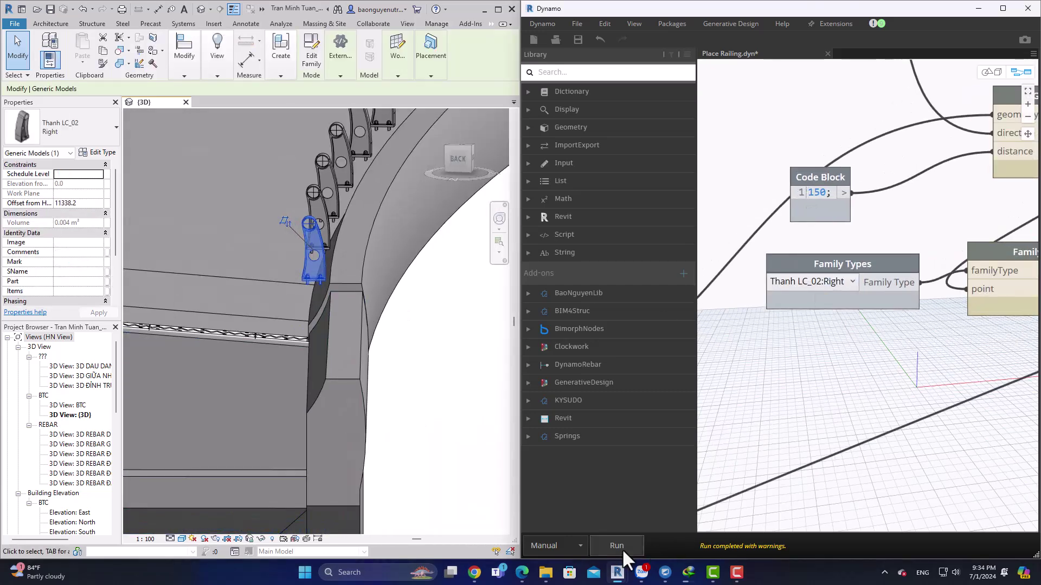
click(418, 380)
shift+middle_drag(418, 380, 439, 412)
Set the upper rail's Geometry.Translate distance Code Block to -43, run the graph and inspect how the rails meet the end post
scroll(913, 360, down, 5)
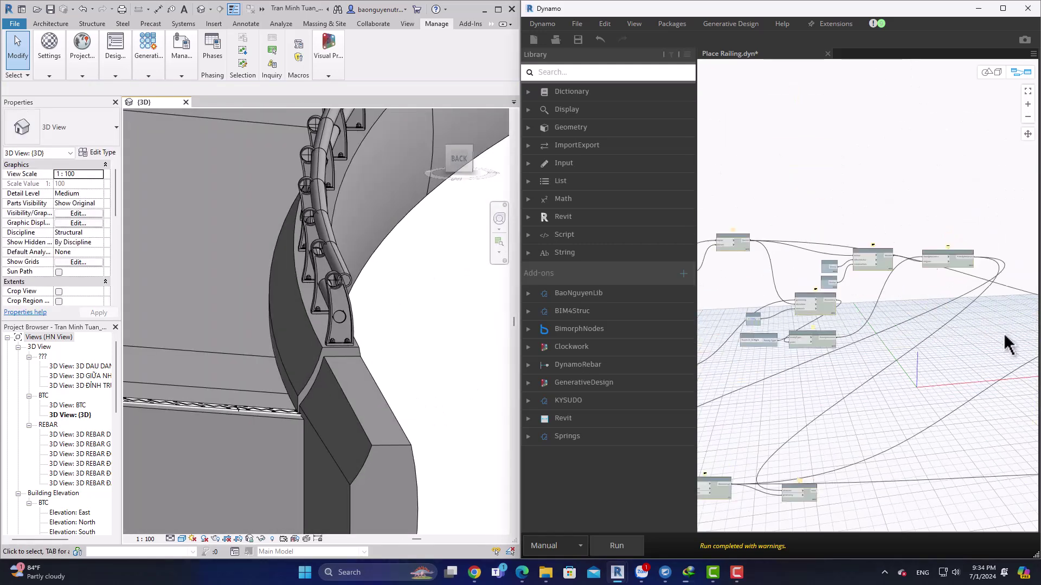
scroll(903, 287, up, 2)
scroll(925, 349, down, 3)
scroll(821, 393, up, 5)
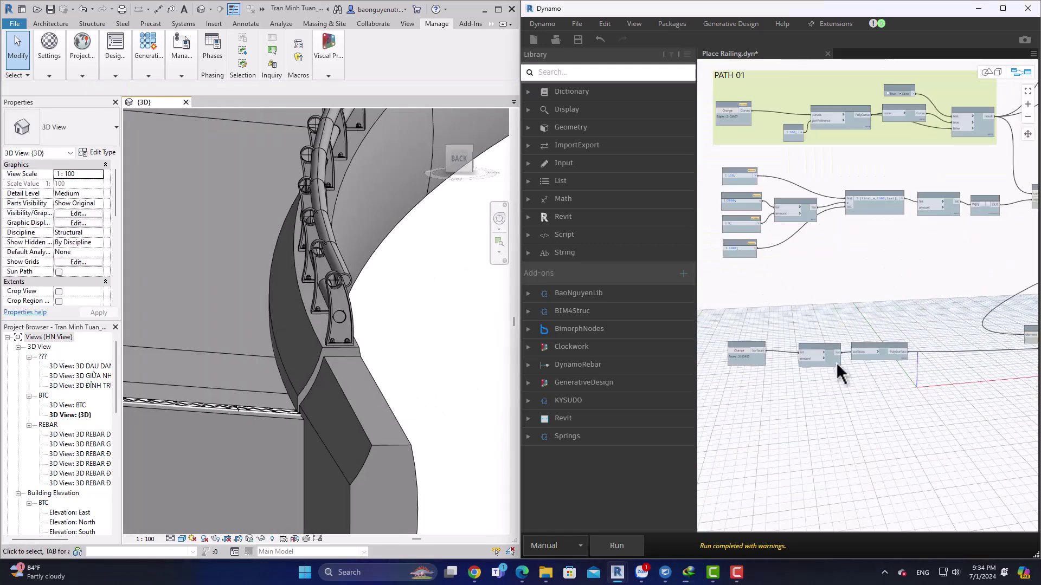
scroll(748, 325, down, 3)
scroll(910, 298, up, 3)
scroll(822, 243, up, 2)
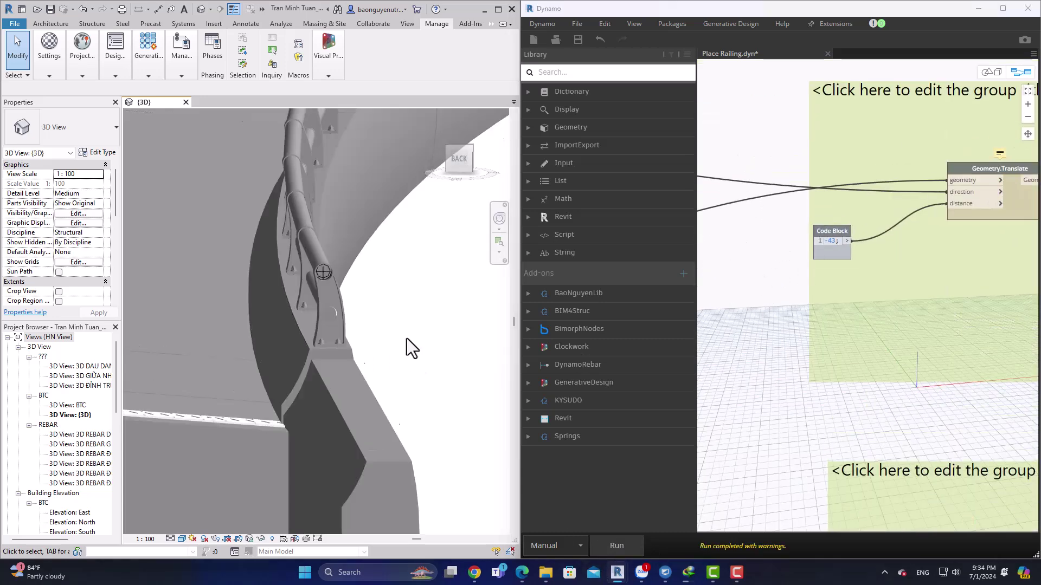
shift+middle_drag(406, 339, 409, 356)
scroll(408, 355, up, 5)
shift+middle_drag(430, 402, 400, 447)
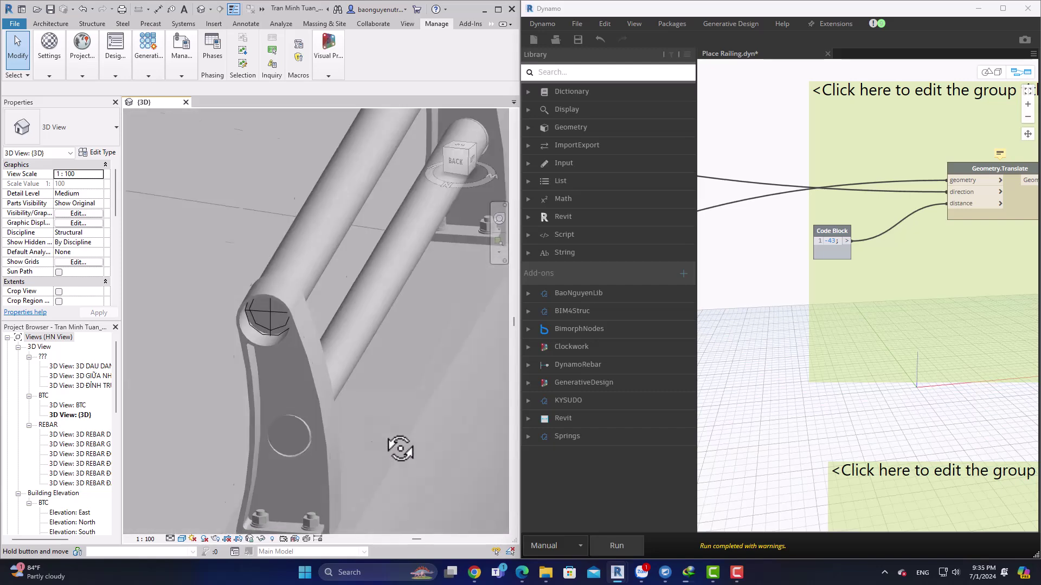
scroll(400, 330, down, 3)
mouse_move(399, 330)
shift+middle_down()
mouse_move(472, 402)
mouse_move(392, 376)
mouse_move(190, 240)
mouse_move(225, 331)
mouse_move(329, 326)
mouse_move(338, 381)
mouse_move(283, 298)
mouse_move(360, 223)
mouse_move(412, 334)
mouse_move(400, 347)
shift+middle_up()
Pick the other parapet's top edges along all the bridge segments as the curves for the Select PATH node
click(330, 326)
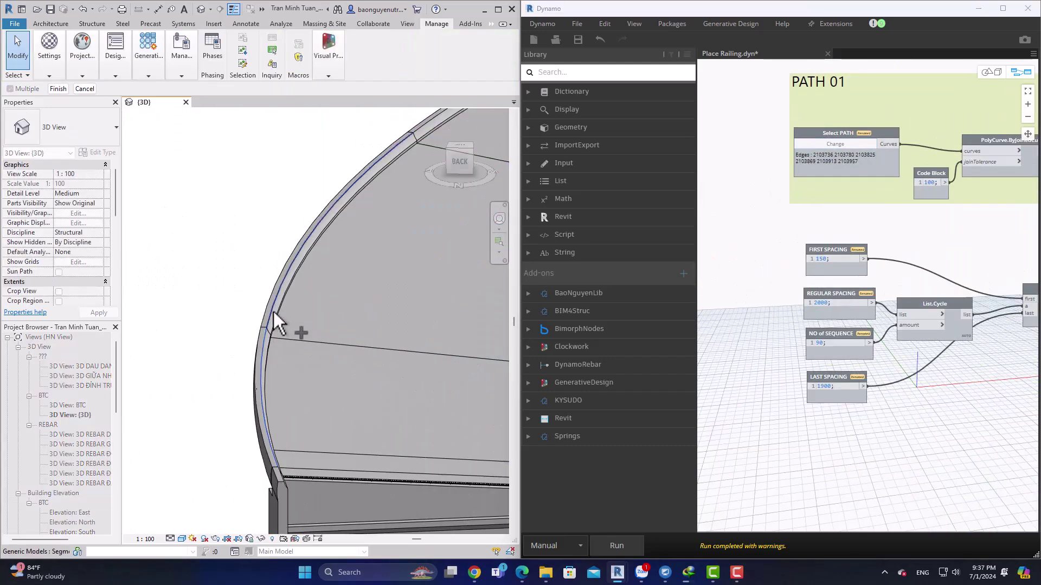
shift+middle_drag(274, 314, 232, 152)
click(51, 90)
scroll(341, 320, down, 3)
shift+middle_drag(341, 320, 250, 405)
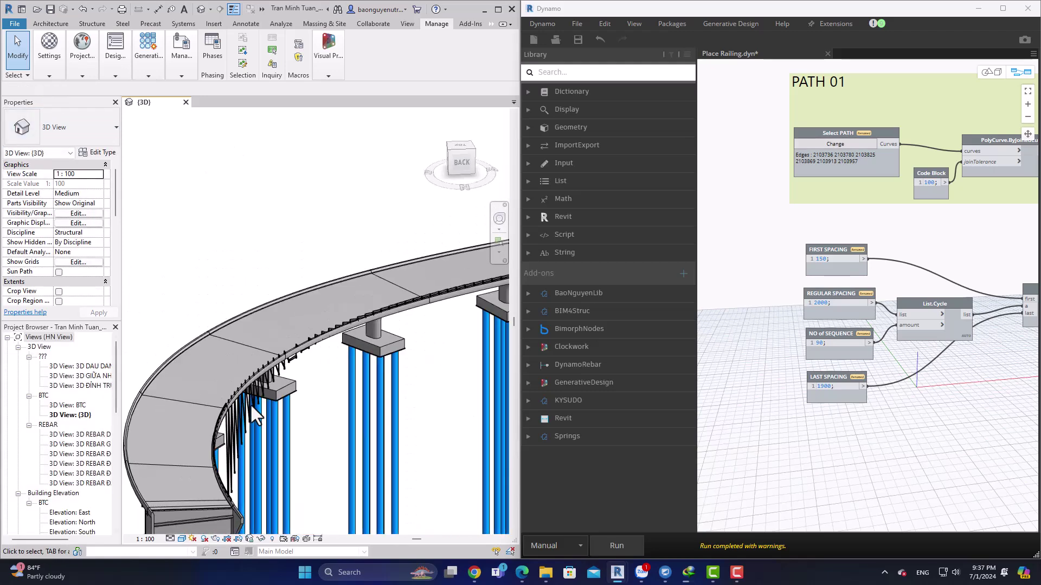
Pick the top faces of the same parapet along all the bridge segments for the Select Faces node
scroll(250, 403, up, 5)
middle_drag(840, 494, 826, 320)
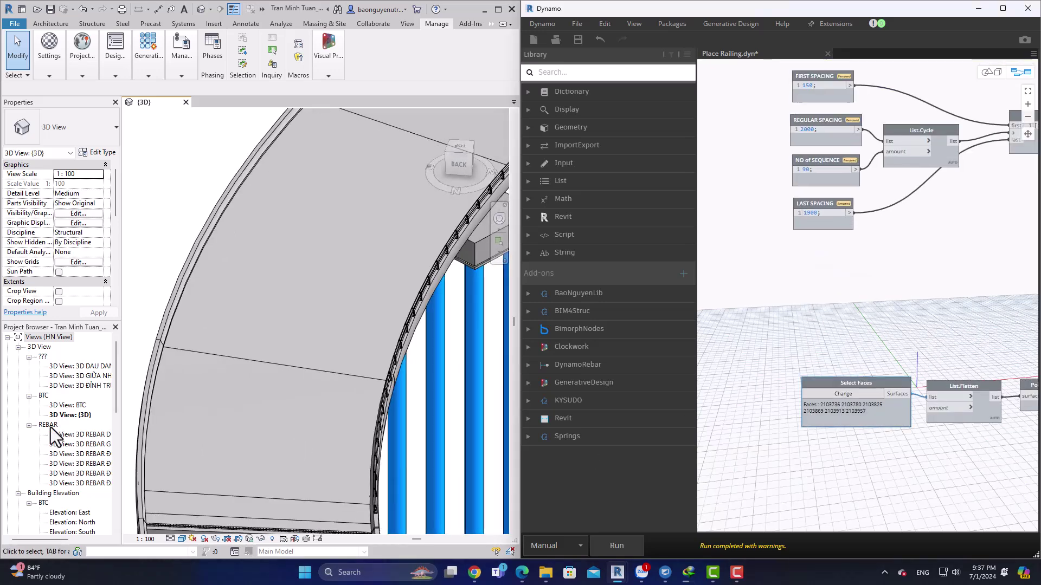
scroll(158, 356, up, 3)
click(843, 394)
scroll(158, 348, up, 3)
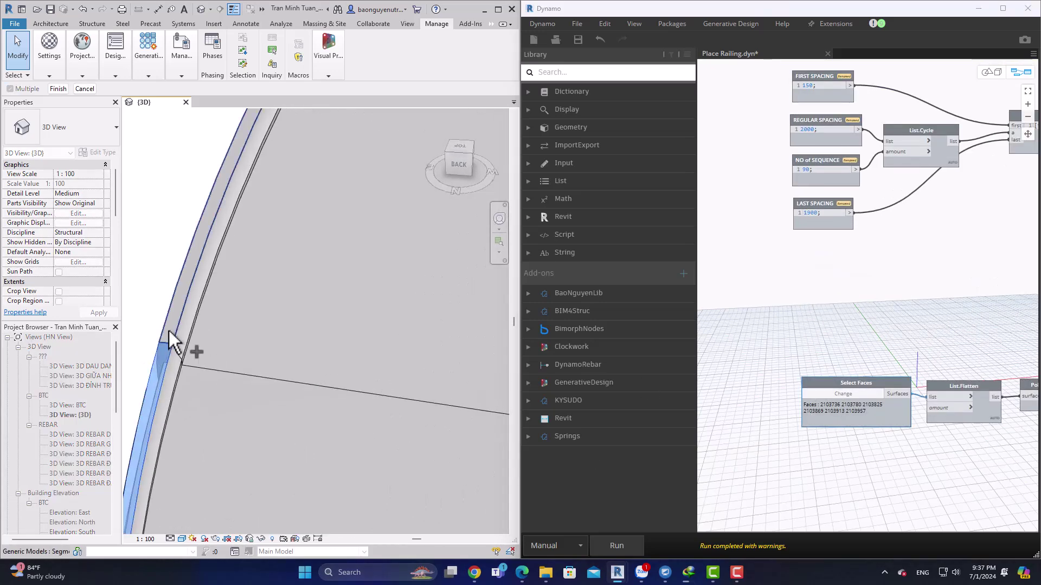
middle_drag(169, 337, 298, 285)
scroll(256, 344, down, 3)
middle_drag(246, 348, 230, 415)
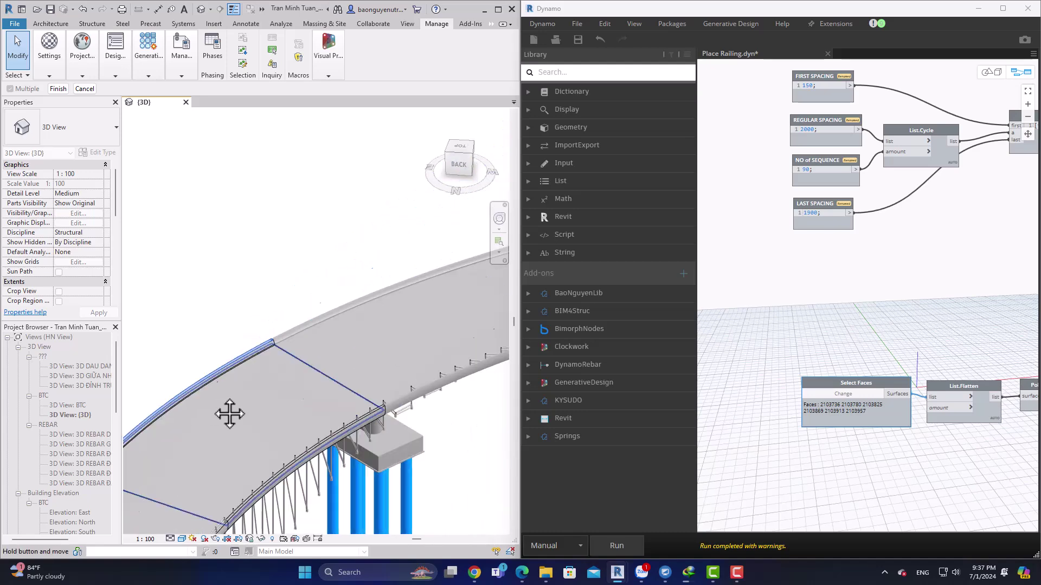
scroll(301, 336, up, 6)
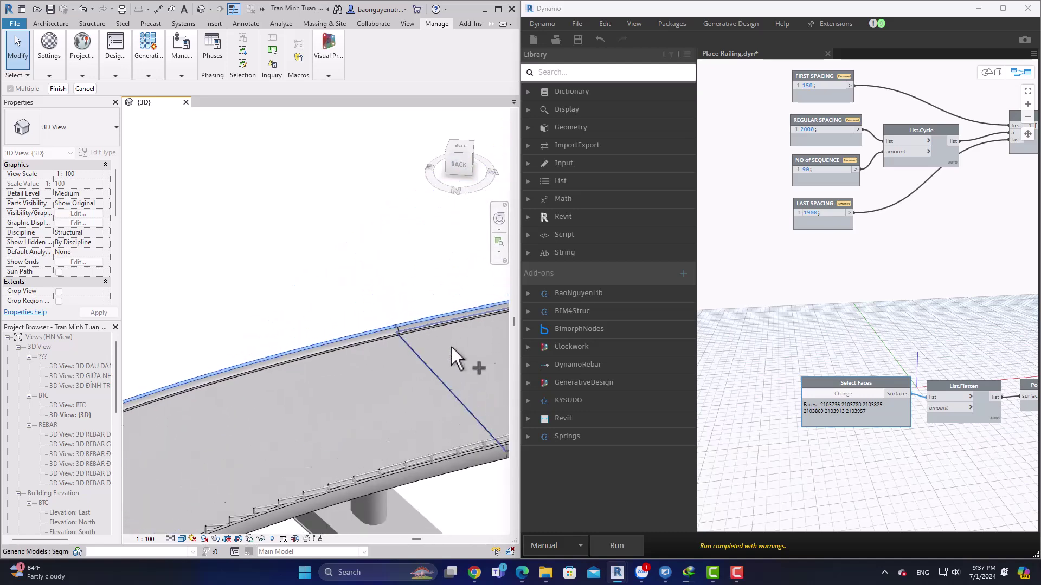
middle_drag(451, 347, 314, 348)
scroll(383, 344, up, 3)
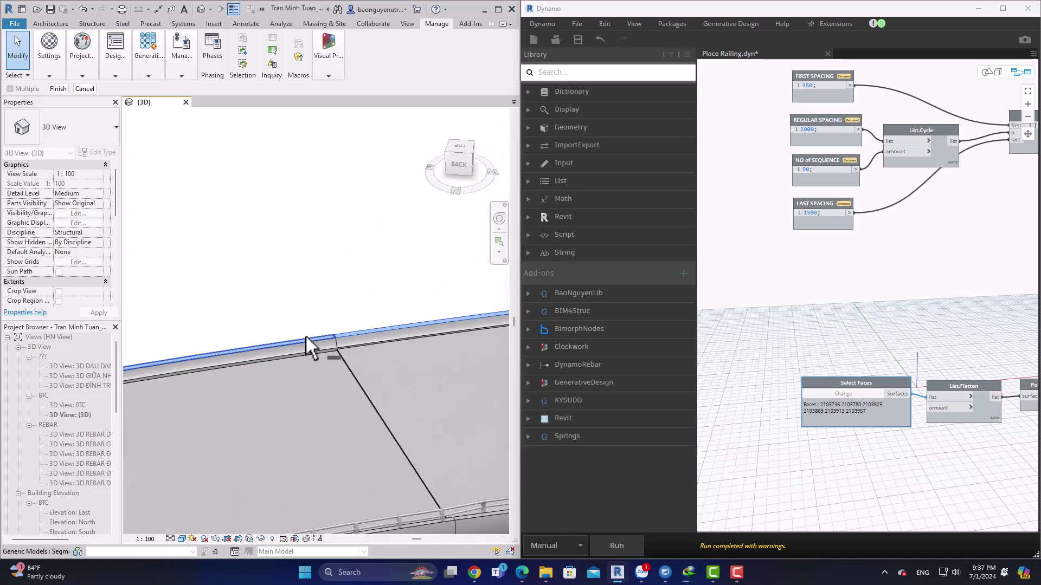
click(58, 89)
Set the post distance Code Block to -150 and the upper rail's to 43, run the graph and review the placed railing
scroll(233, 444, down, 5)
scroll(792, 385, down, 5)
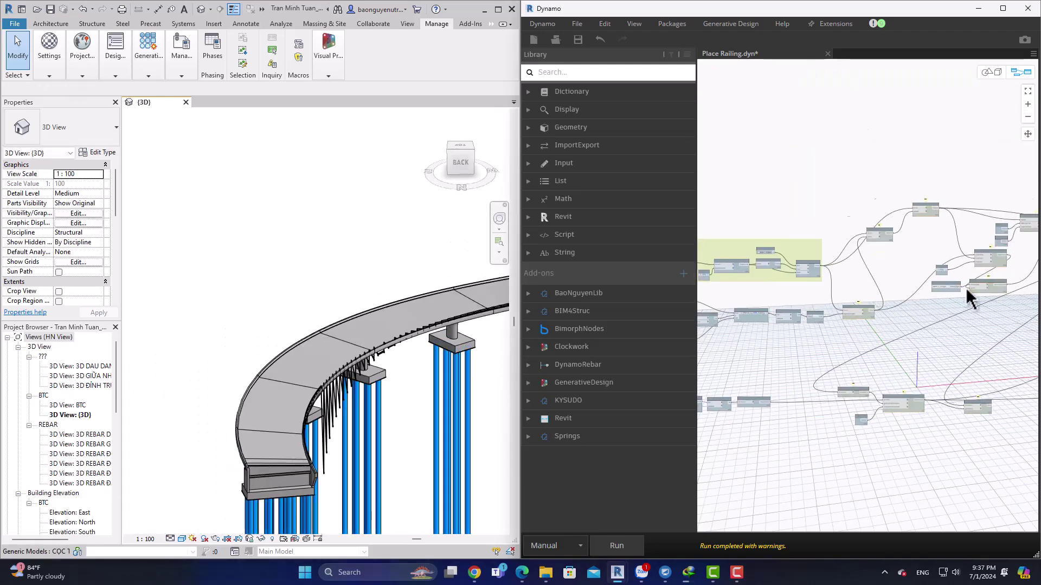
scroll(954, 274, up, 5)
middle_drag(1022, 146, 857, 248)
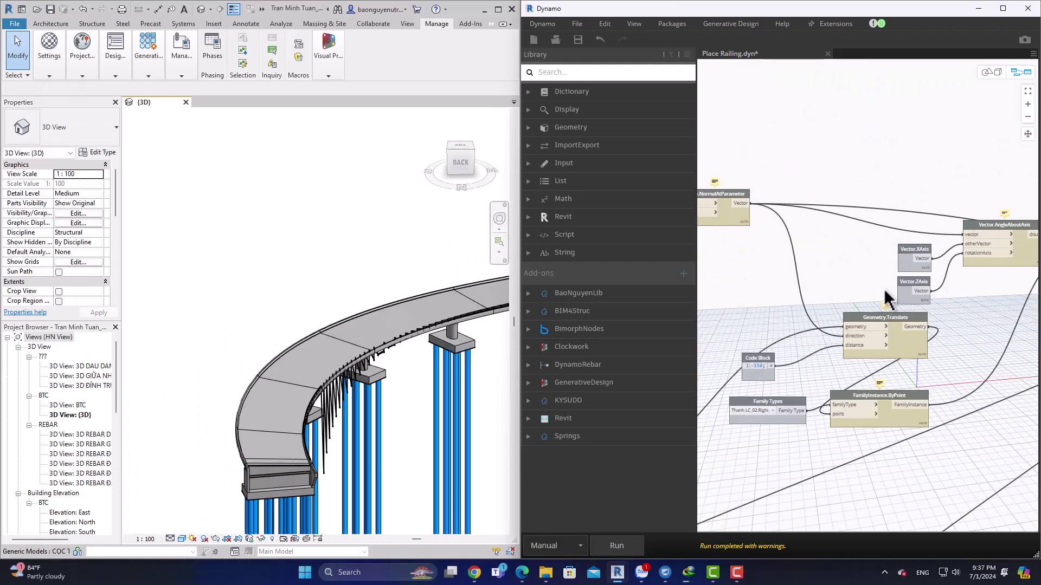
scroll(737, 330, down, 5)
scroll(945, 387, up, 5)
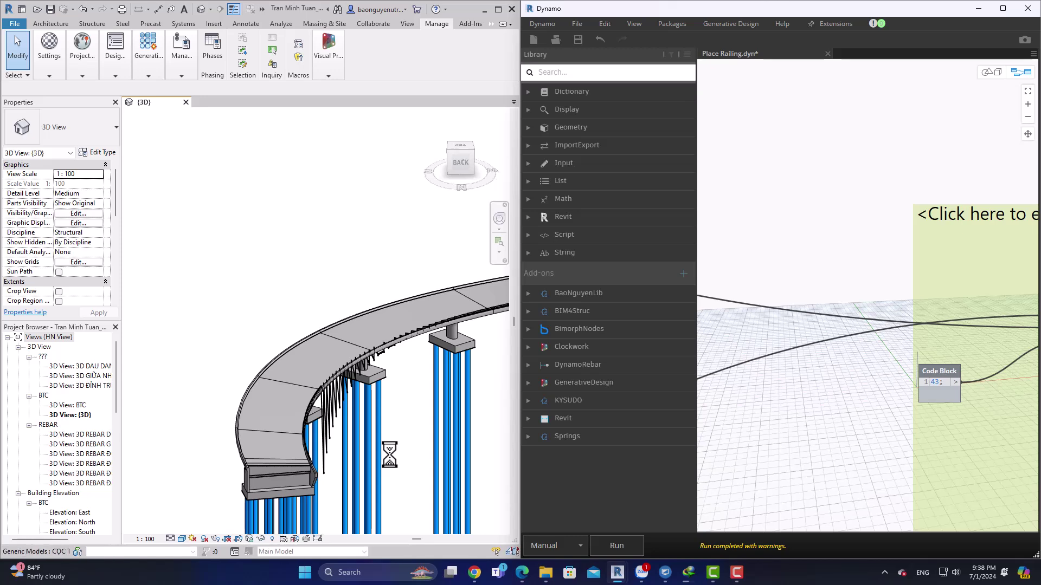
scroll(247, 479, up, 8)
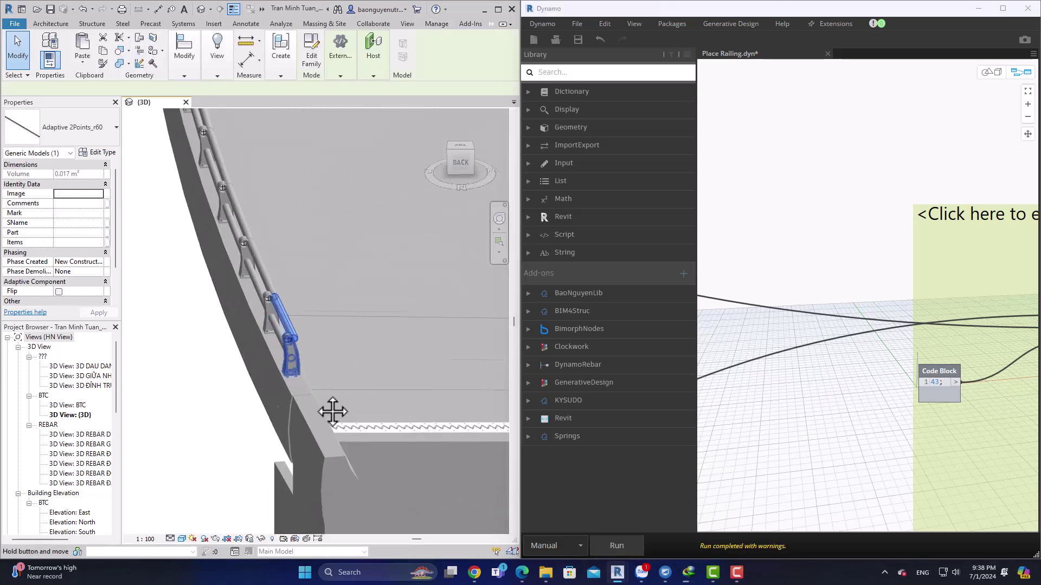
scroll(332, 412, down, 8)
shift+middle_drag(339, 422, 239, 374)
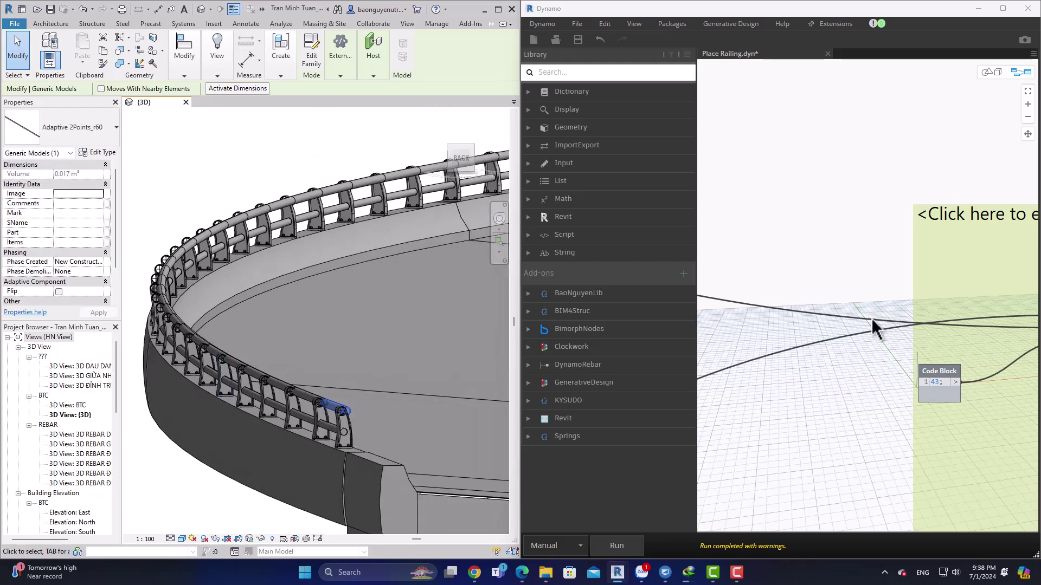
Change the upper rail's Geometry.Translate distance Code Block to -43, run the graph and check the rail at the end post
scroll(783, 318, down, 3)
scroll(790, 497, up, 2)
scroll(802, 402, down, 2)
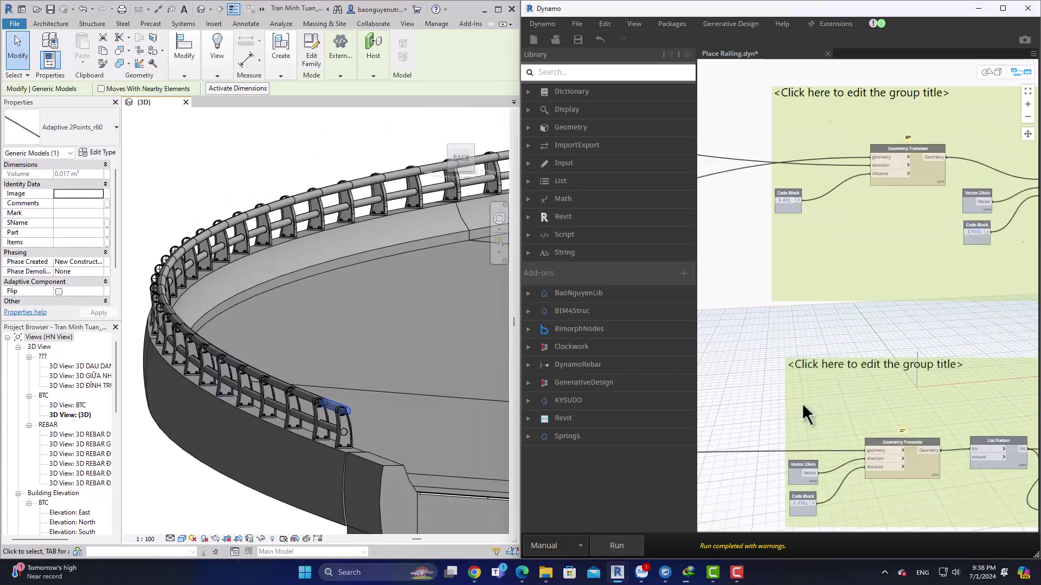
scroll(785, 270, up, 2)
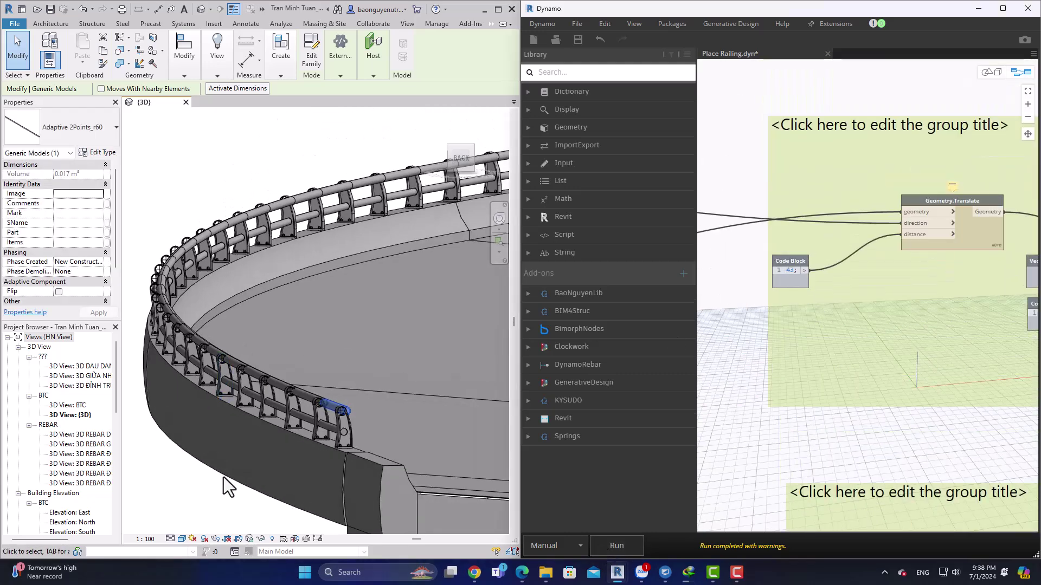
click(343, 433)
scroll(364, 436, up, 5)
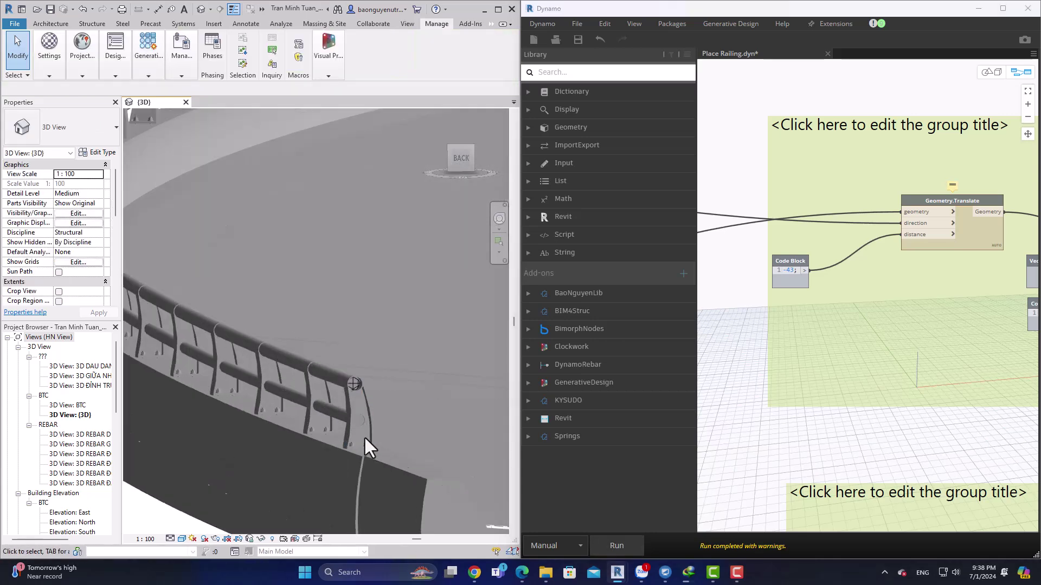
shift+middle_drag(349, 438, 381, 463)
click(303, 414)
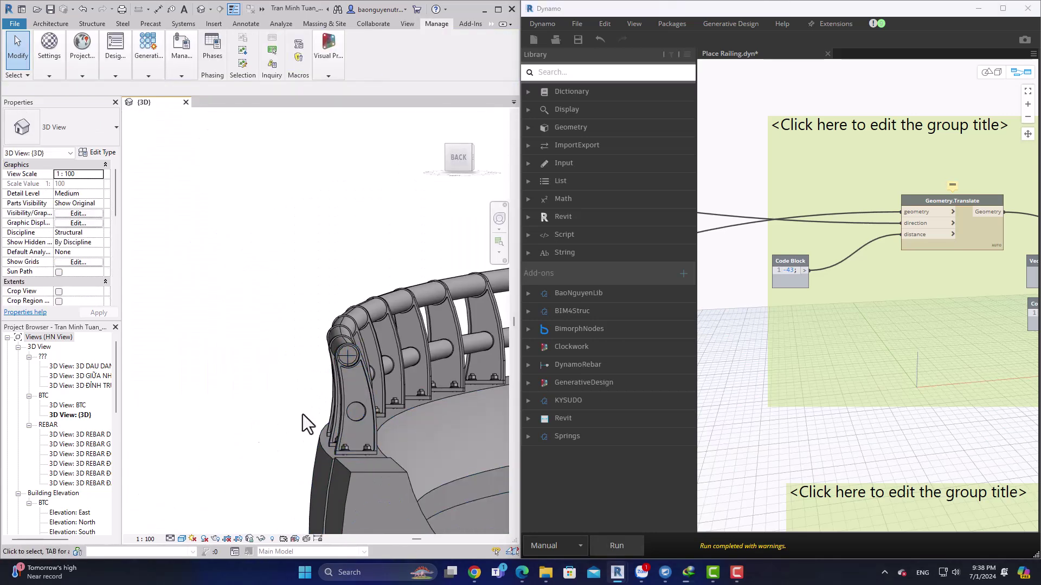
Set the post's Family Types node to Thanh LC:Left, run the graph and review the railing along the parapet
scroll(868, 358, down, 5)
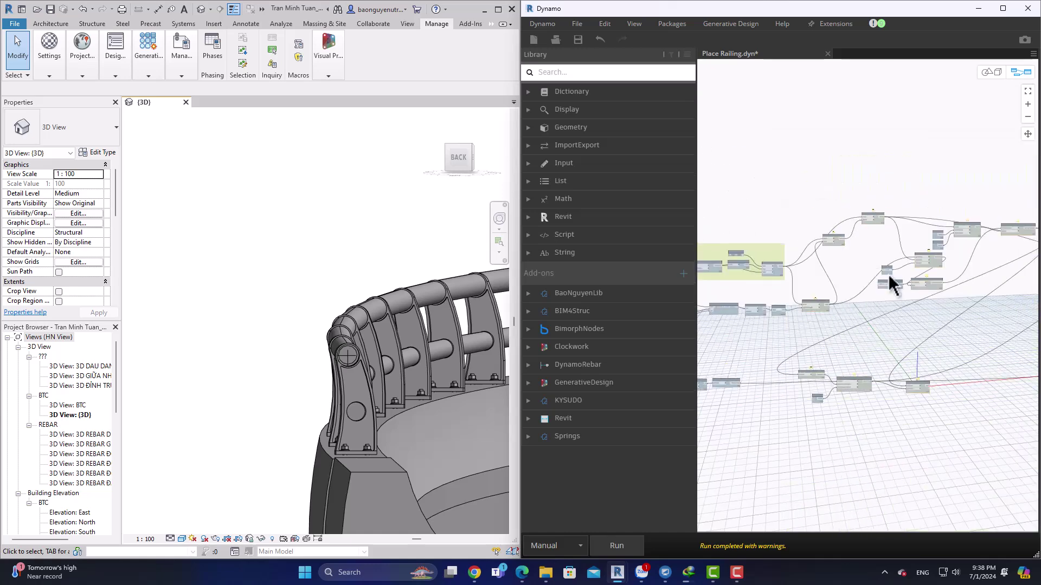
scroll(982, 374, up, 3)
scroll(922, 352, down, 1)
click(868, 345)
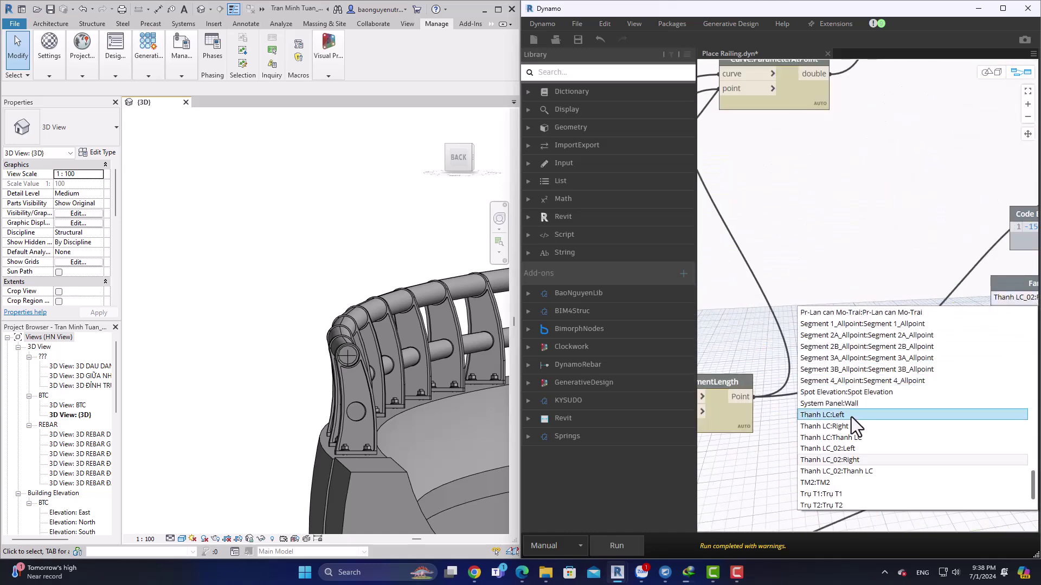
click(851, 423)
scroll(786, 461, up, 2)
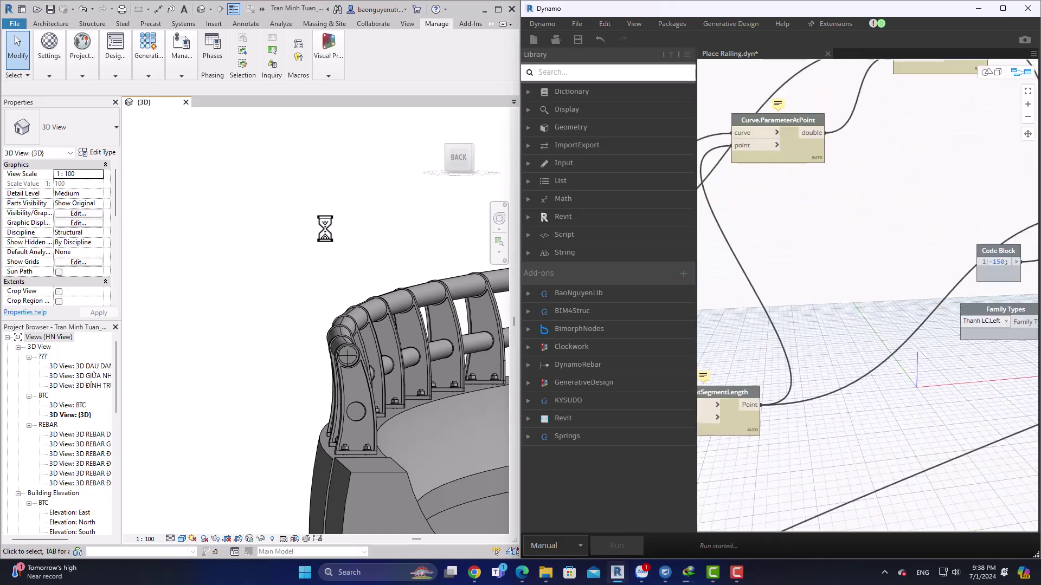
shift+middle_drag(329, 236, 354, 407)
click(355, 217)
click(328, 390)
click(233, 369)
scroll(180, 258, down, 3)
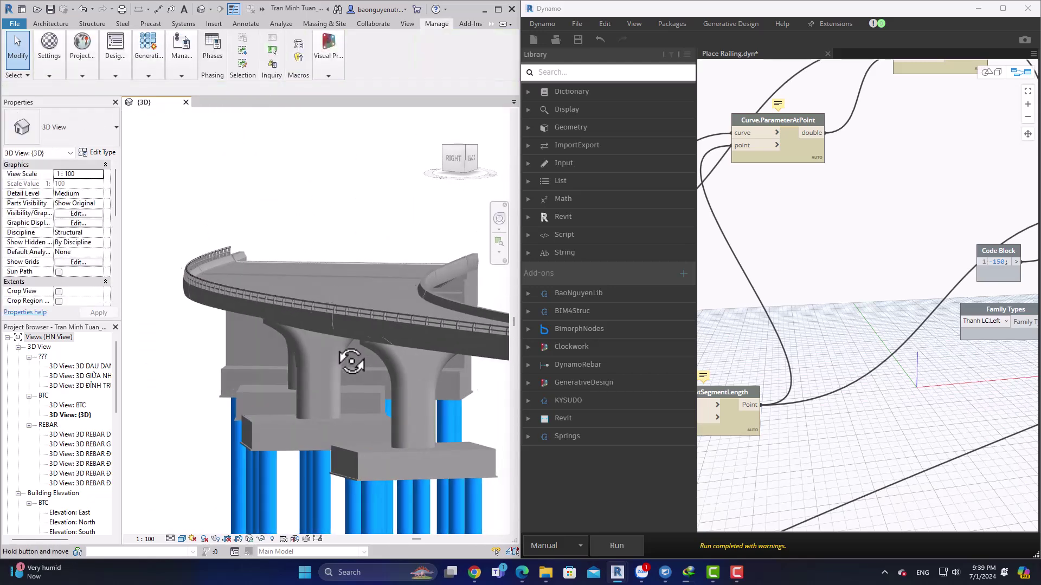